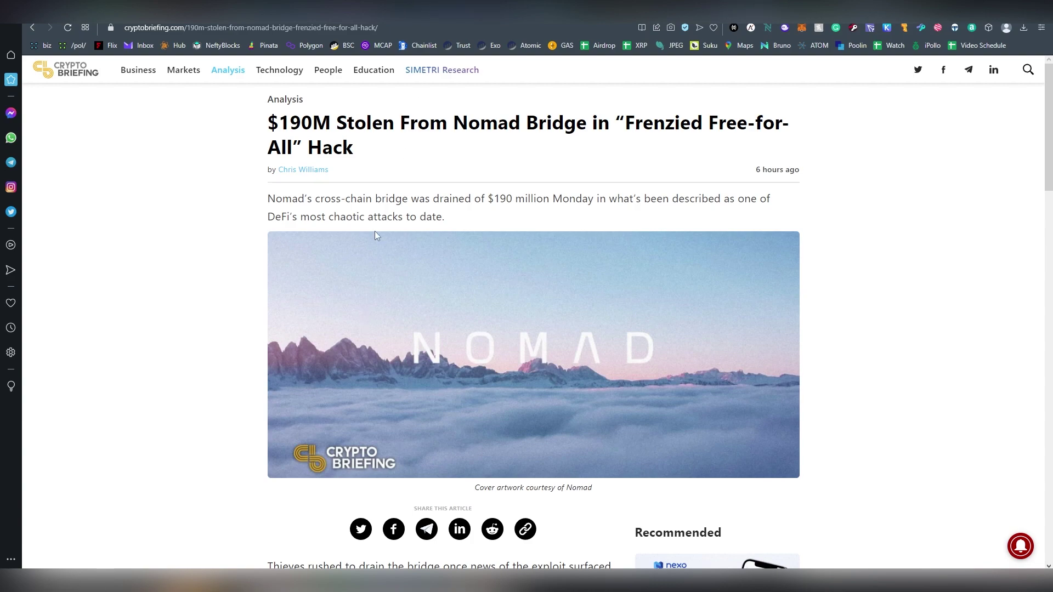
Highlight 'Nomad Bridge', the $190 million figure and 'latest nine-figure attack' in the article
{"action": "left_click_drag", "start_coordinate": [453, 131], "coordinate": [598, 126]}
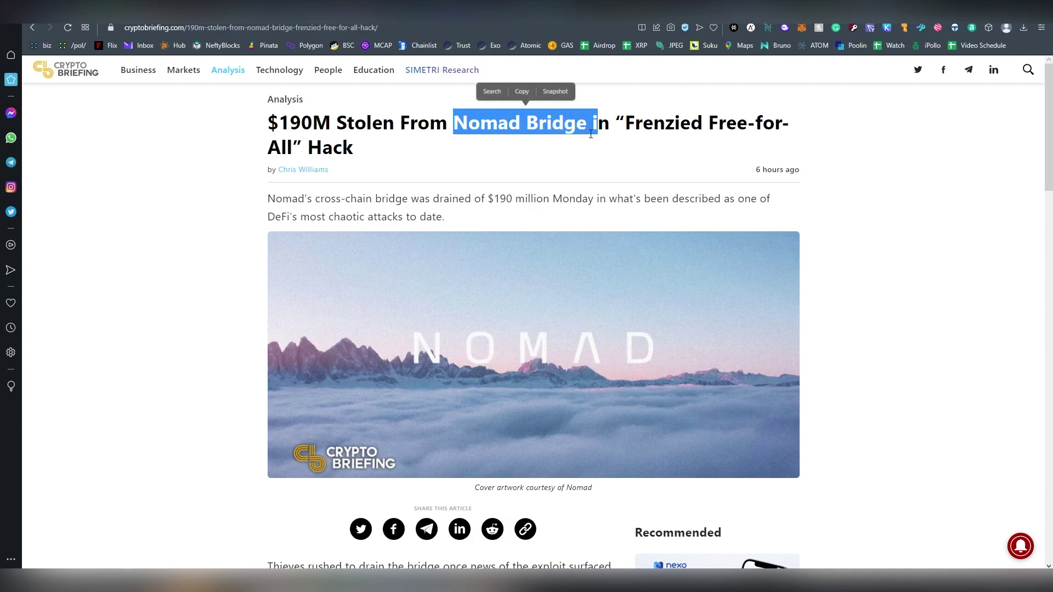
{"action": "left_click", "coordinate": [500, 211]}
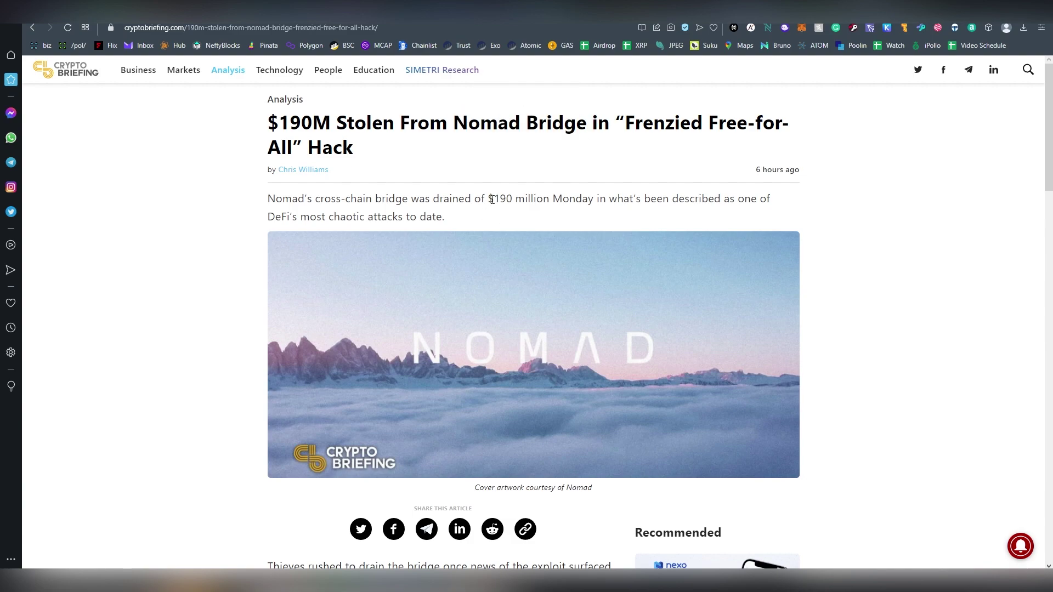
{"action": "left_click_drag", "start_coordinate": [492, 199], "coordinate": [548, 199]}
{"action": "left_click", "coordinate": [558, 171]}
{"action": "scroll", "coordinate": [491, 252], "scroll_direction": "down", "scroll_amount": 7}
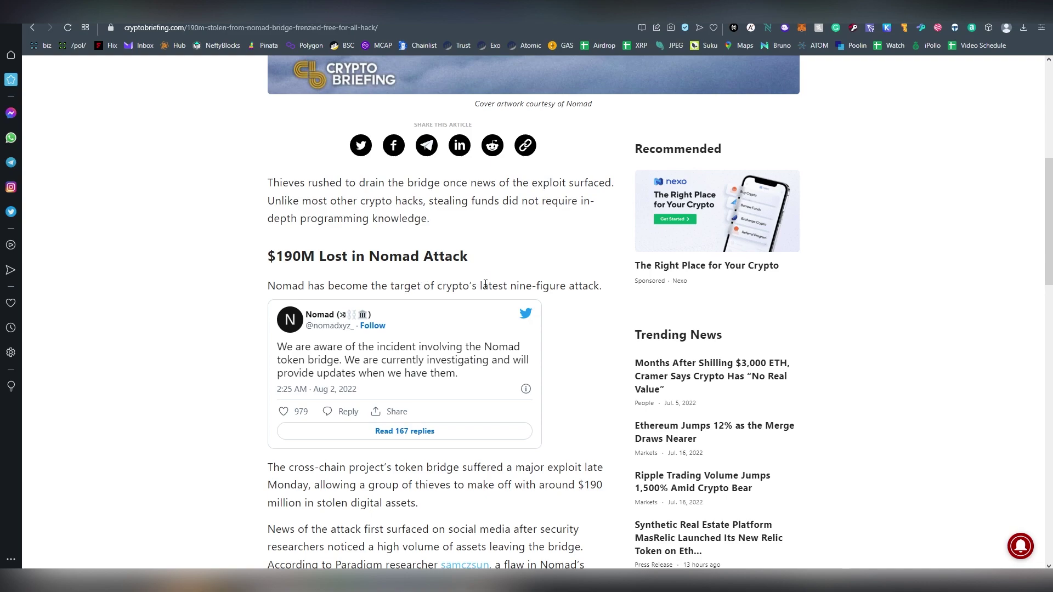
{"action": "left_click_drag", "start_coordinate": [485, 285], "coordinate": [605, 285]}
{"action": "left_click", "coordinate": [528, 282]}
Scroll through the rest of the Nomad Bridge hack article
{"action": "scroll", "coordinate": [258, 219], "scroll_direction": "down", "scroll_amount": 5}
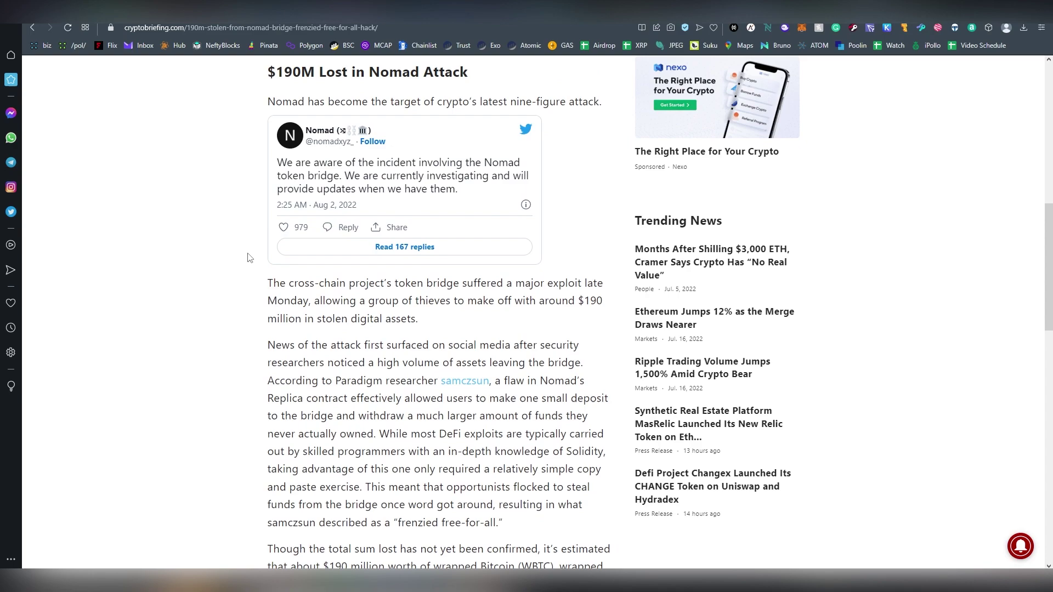
{"action": "scroll", "coordinate": [260, 217], "scroll_direction": "down", "scroll_amount": 3}
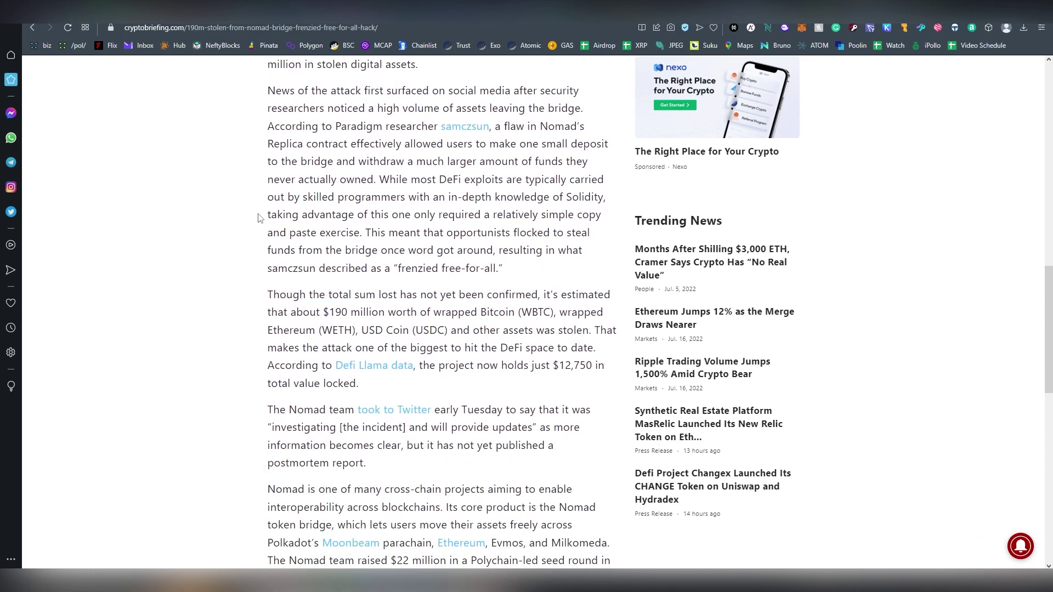
{"action": "scroll", "coordinate": [233, 233], "scroll_direction": "down", "scroll_amount": 3}
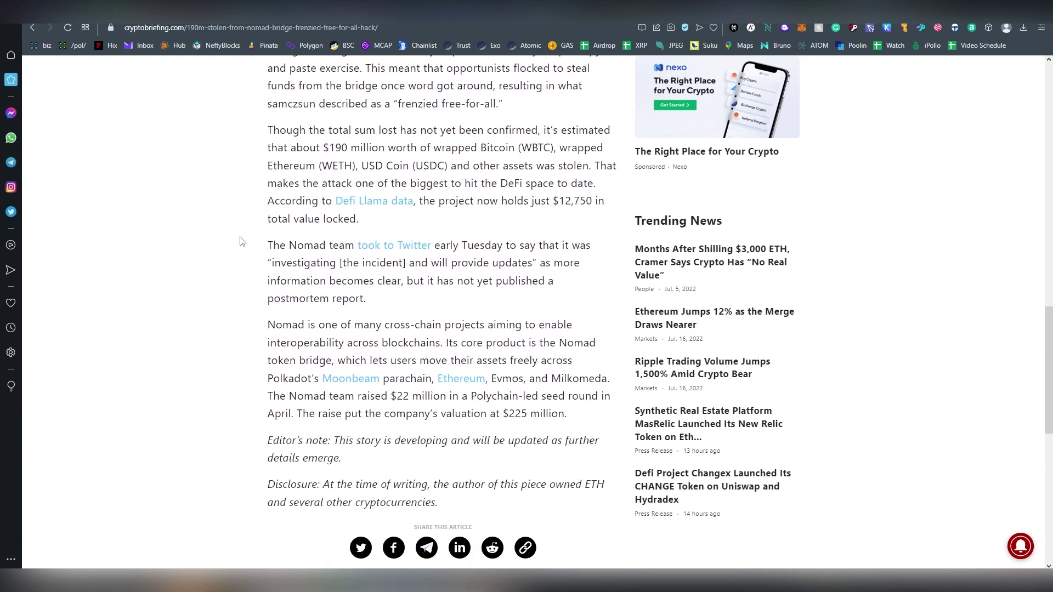
{"action": "scroll", "coordinate": [242, 241], "scroll_direction": "up", "scroll_amount": 8}
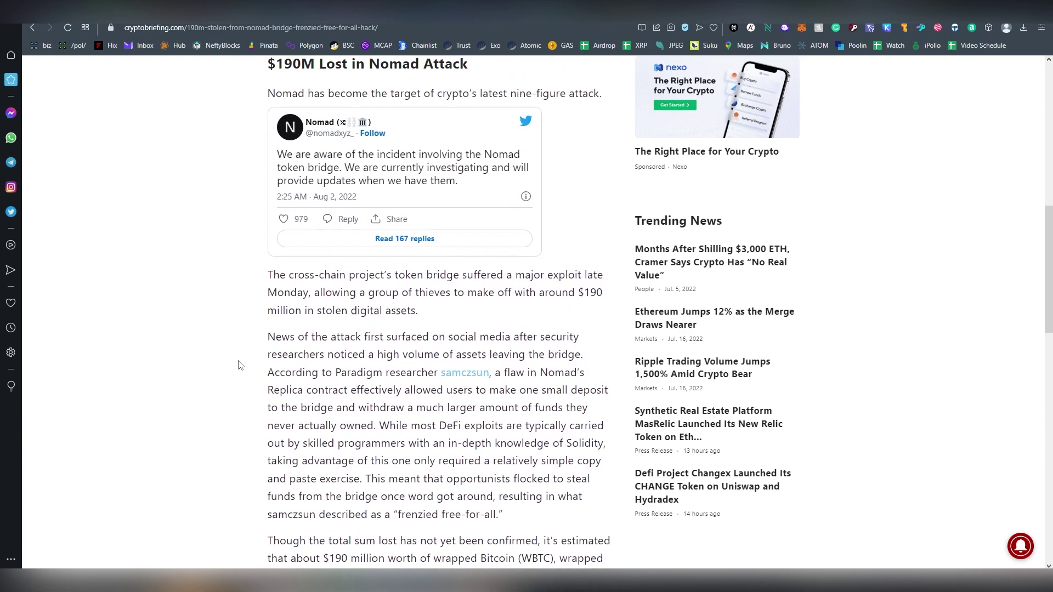
{"action": "scroll", "coordinate": [238, 365], "scroll_direction": "up", "scroll_amount": 10}
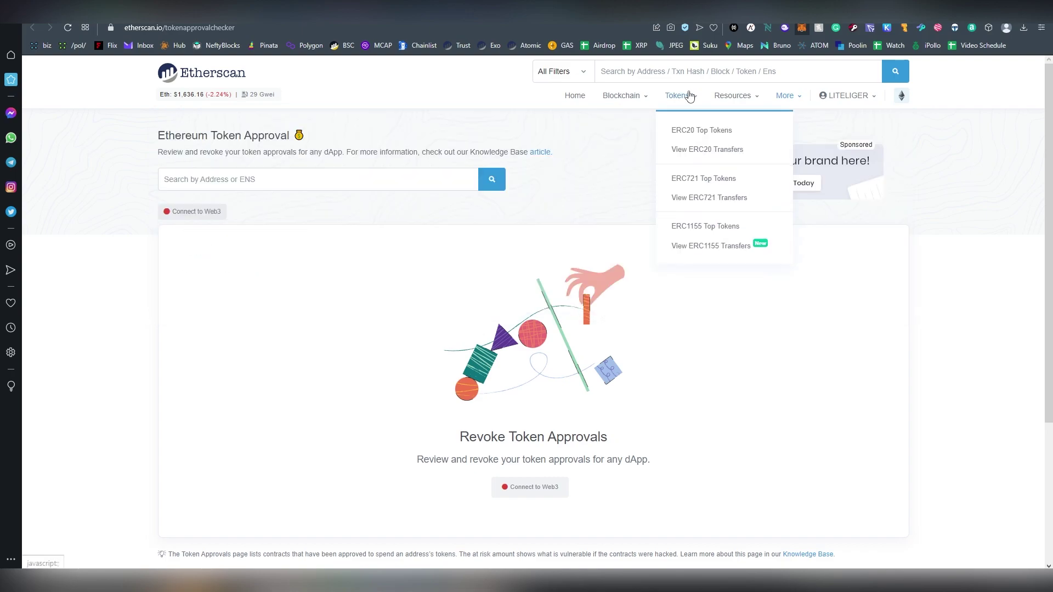
Copy the wallet address from MetaMask and search Etherscan's approval checker with it
{"action": "left_click", "coordinate": [801, 27]}
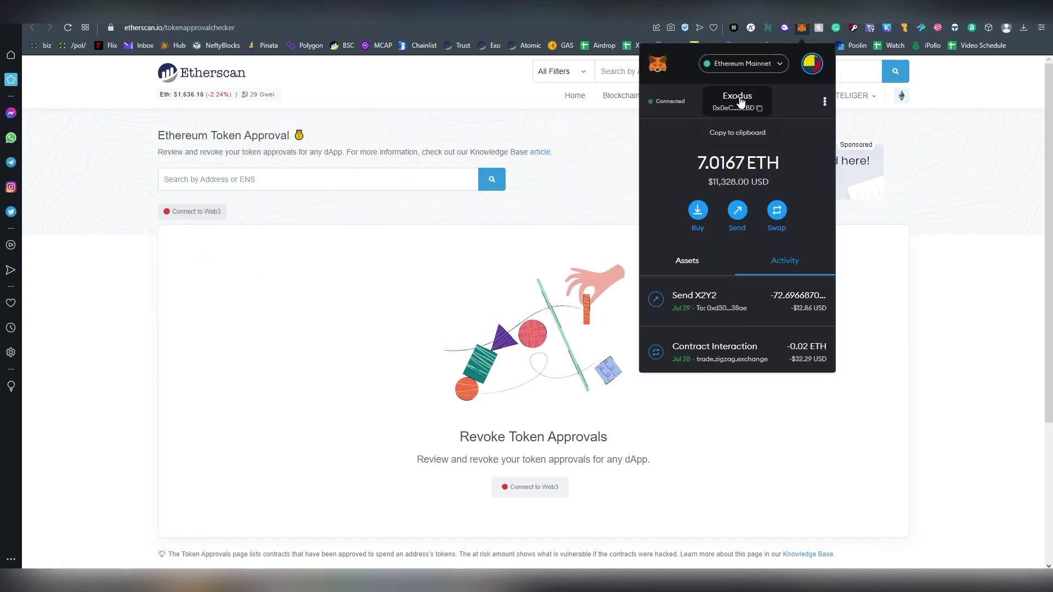
{"action": "left_click", "coordinate": [596, 229]}
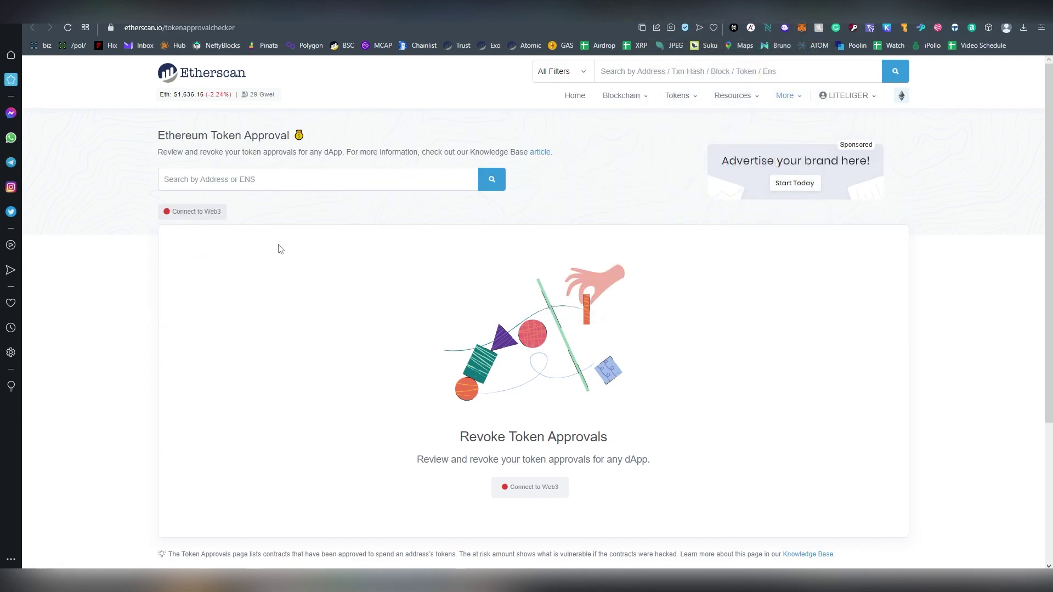
{"action": "right_click", "coordinate": [255, 179]}
{"action": "left_click", "coordinate": [324, 264]}
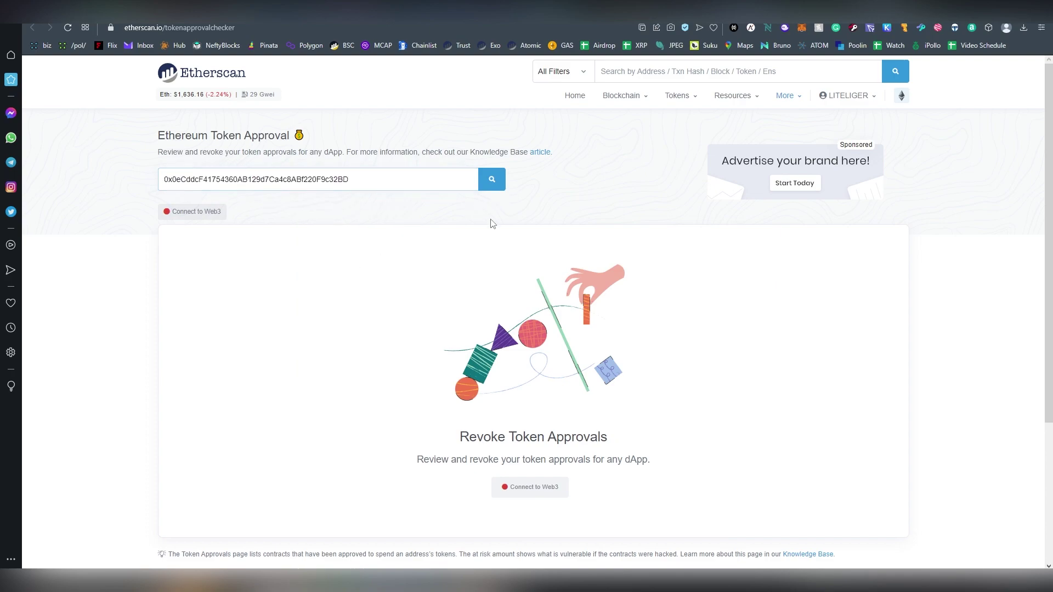
{"action": "left_click", "coordinate": [495, 181]}
Connect MetaMask to the checker via Web3, accepting the beta warning
{"action": "left_click", "coordinate": [205, 213]}
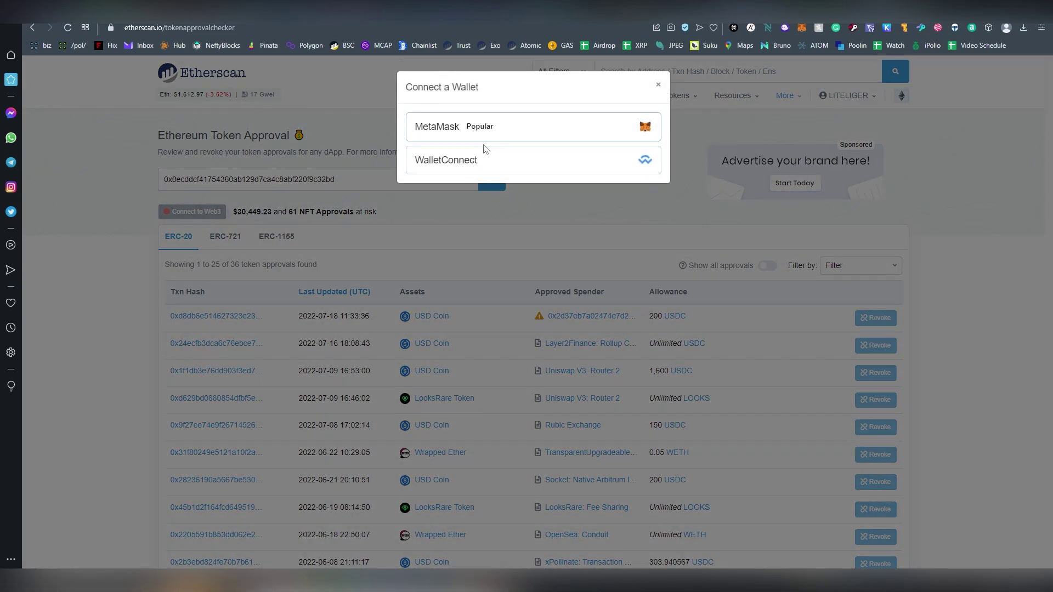
{"action": "left_click", "coordinate": [478, 127]}
{"action": "left_click", "coordinate": [591, 111]}
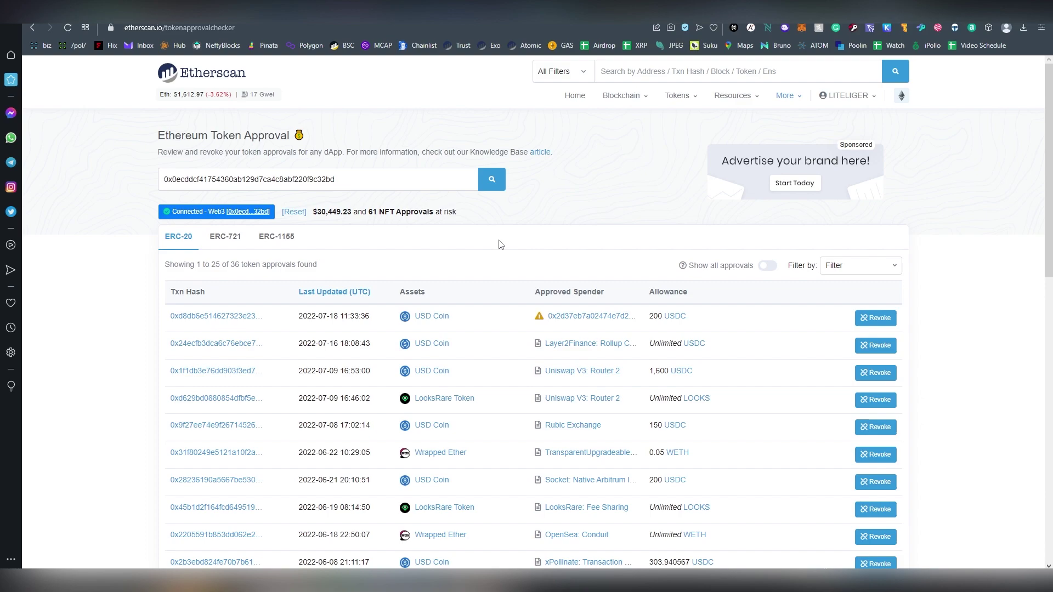
{"action": "scroll", "coordinate": [493, 244], "scroll_direction": "down", "scroll_amount": 1}
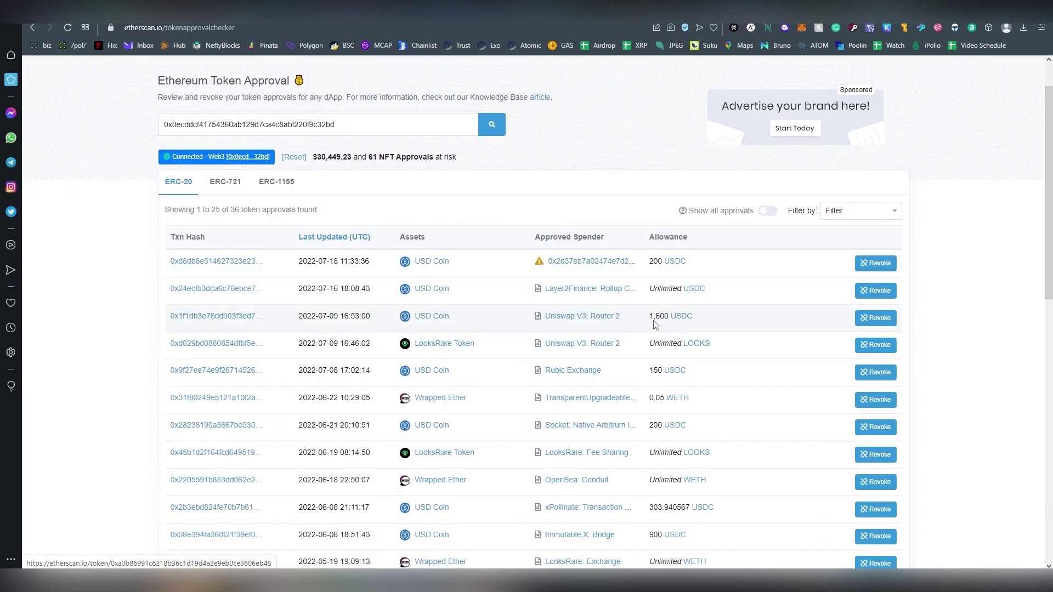
{"action": "left_click_drag", "start_coordinate": [648, 329], "coordinate": [720, 333]}
{"action": "left_click", "coordinate": [719, 333]}
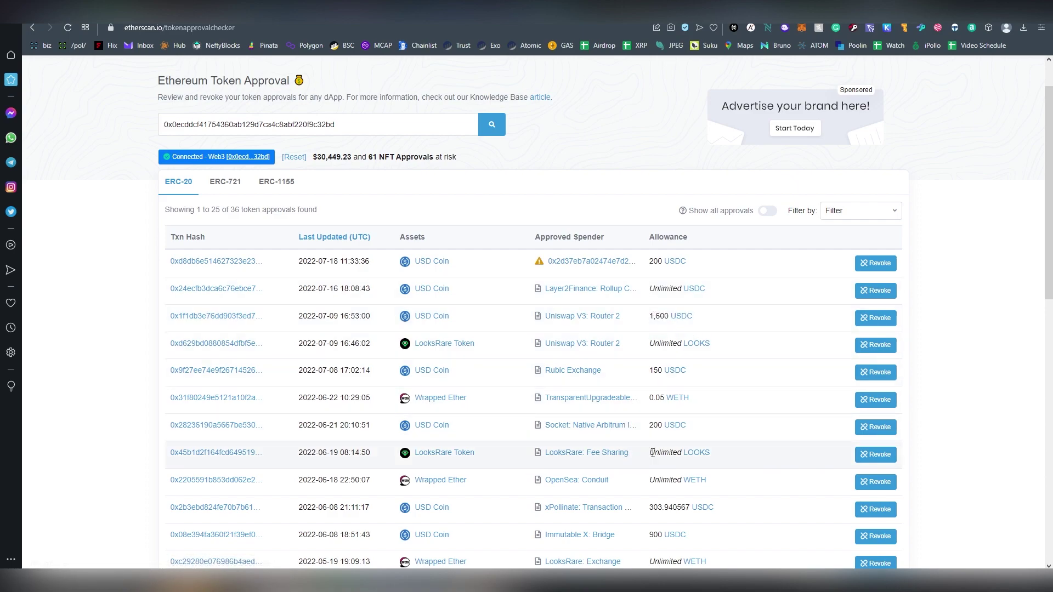
{"action": "left_click_drag", "start_coordinate": [652, 452], "coordinate": [683, 456]}
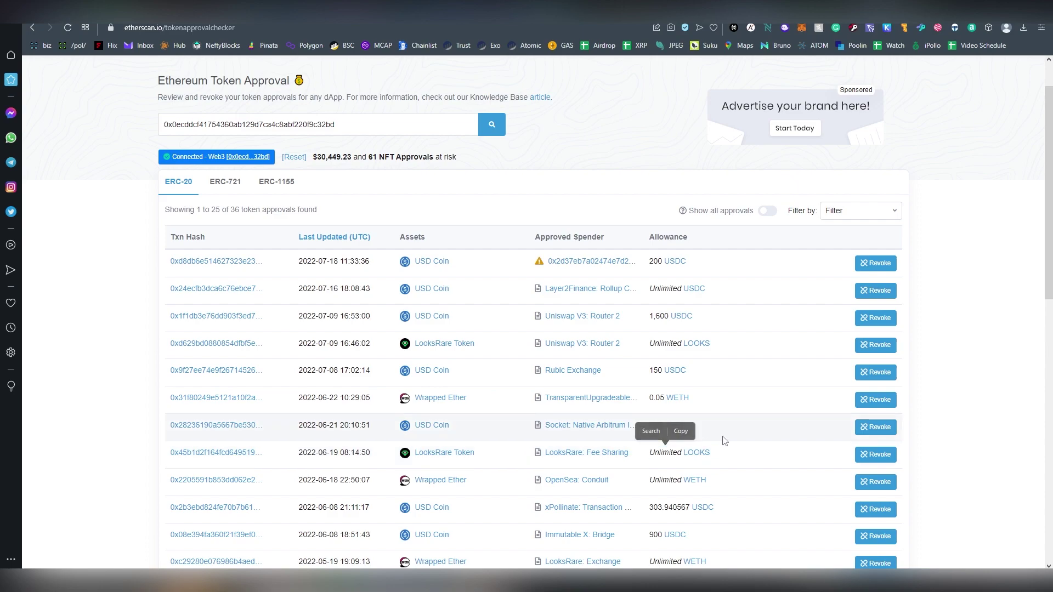
{"action": "left_click", "coordinate": [682, 460]}
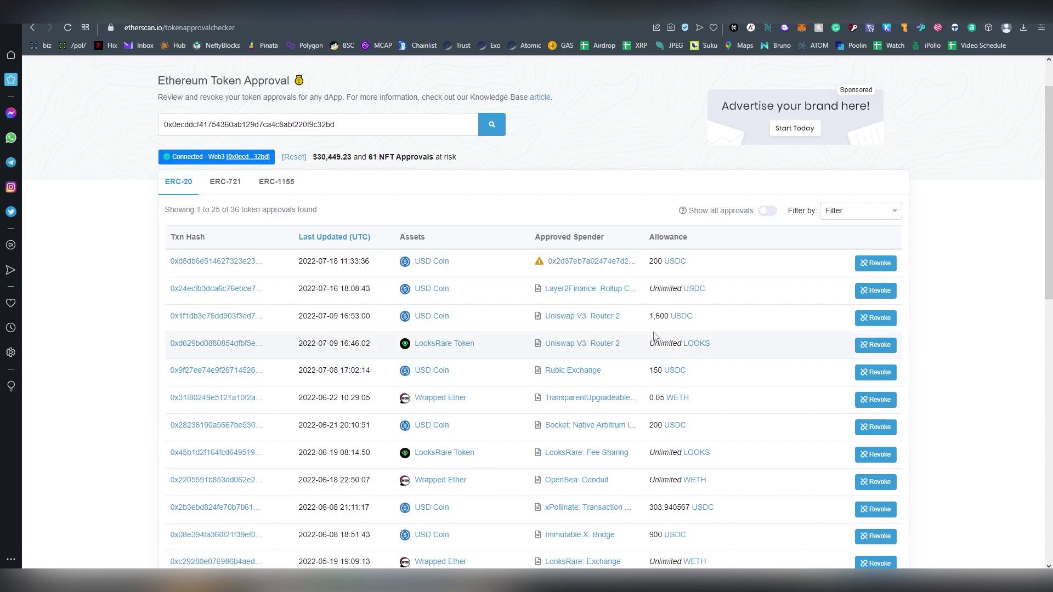
{"action": "scroll", "coordinate": [658, 342], "scroll_direction": "down", "scroll_amount": 1}
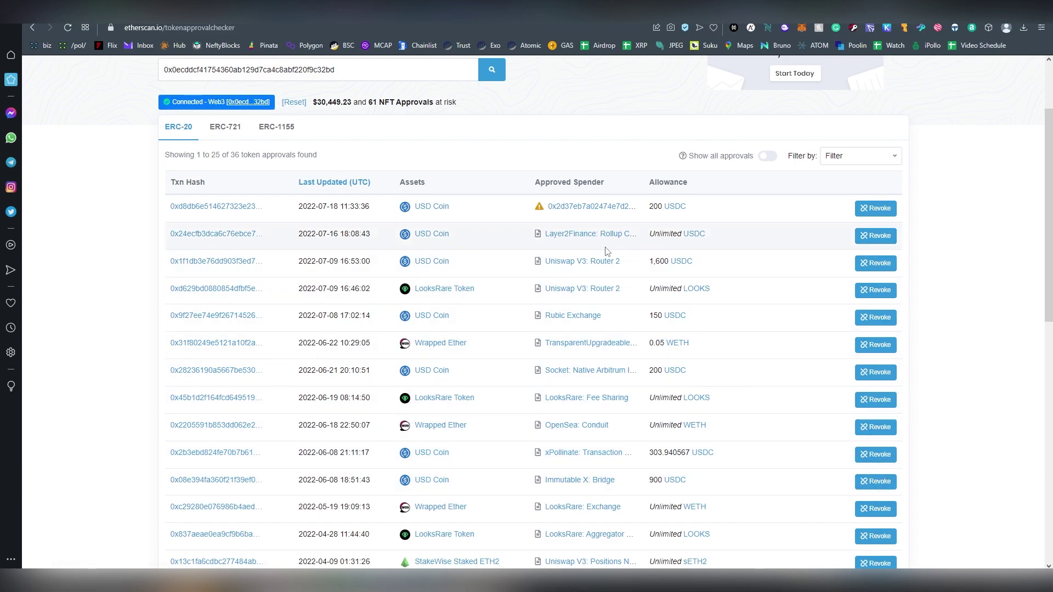
{"action": "left_click_drag", "start_coordinate": [650, 233], "coordinate": [681, 239]}
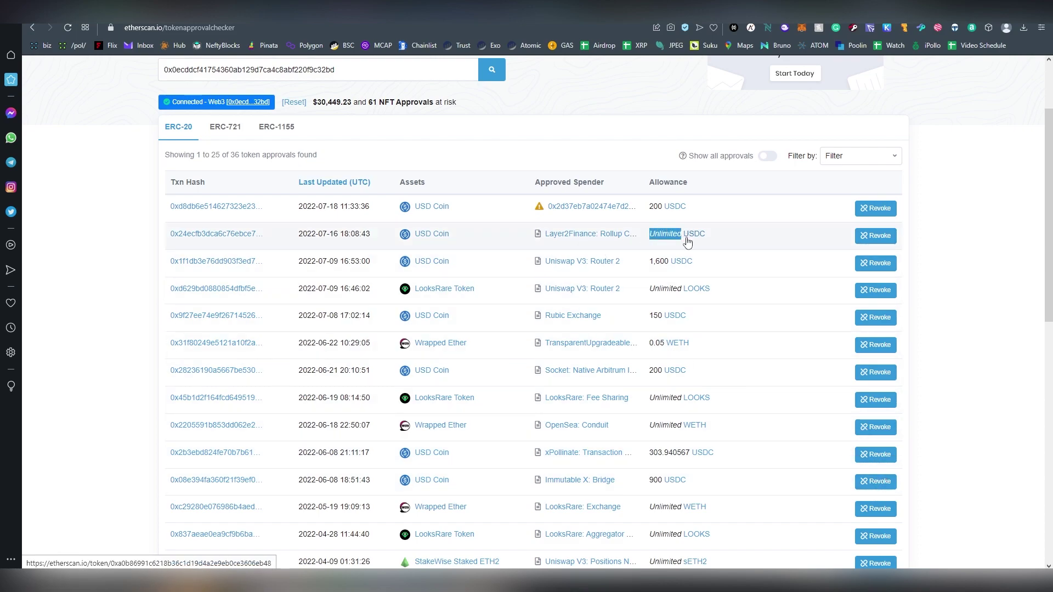
{"action": "left_click", "coordinate": [652, 234]}
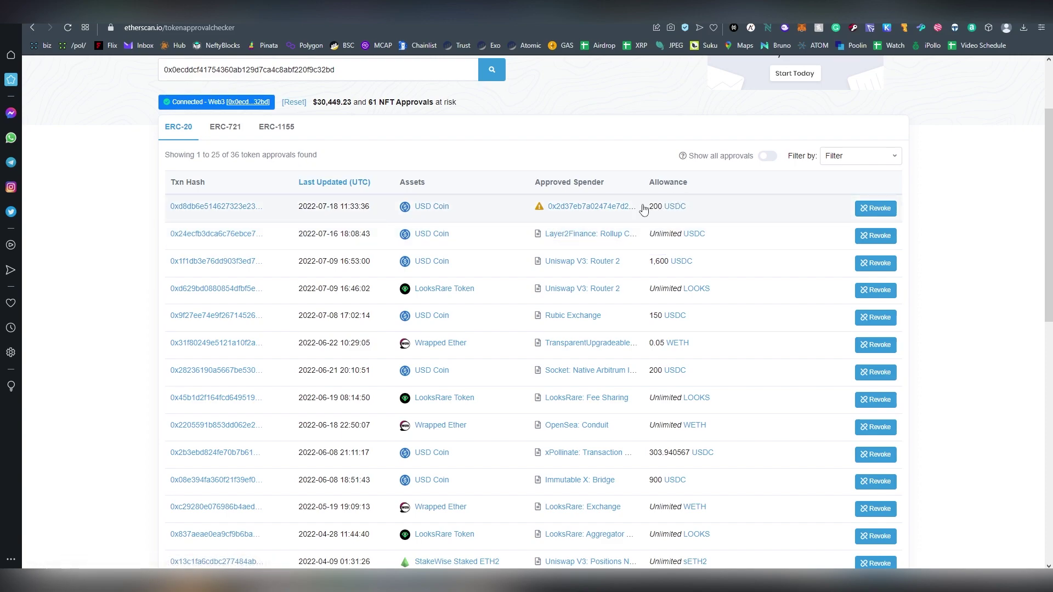
{"action": "mouse_move", "coordinate": [539, 209]}
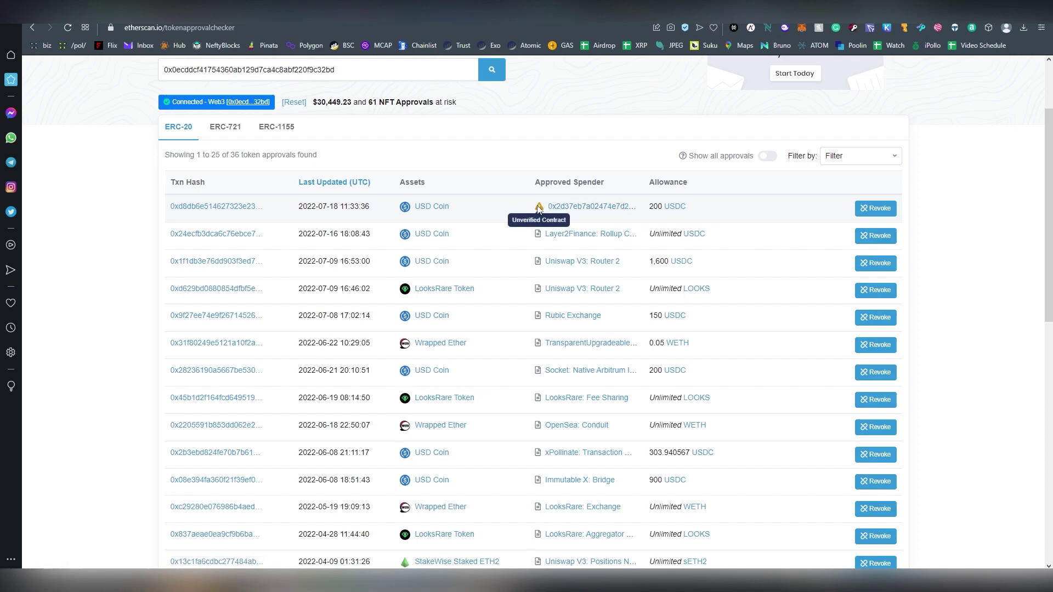
Revoke the 200 USDC unverified-contract approval, confirming the zero allowance in MetaMask
{"action": "left_click", "coordinate": [858, 211]}
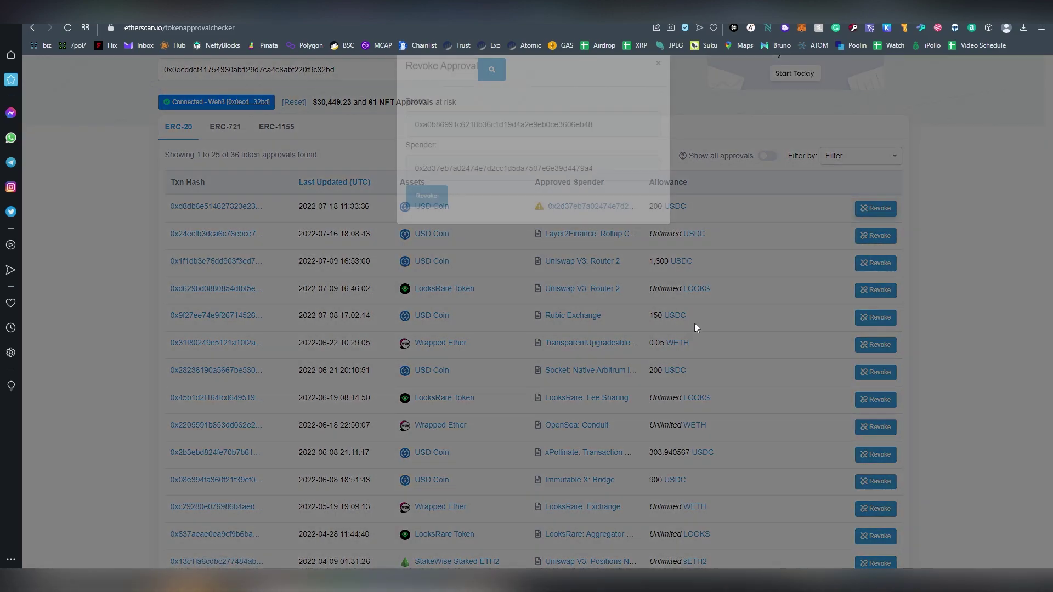
{"action": "key", "text": "Return"}
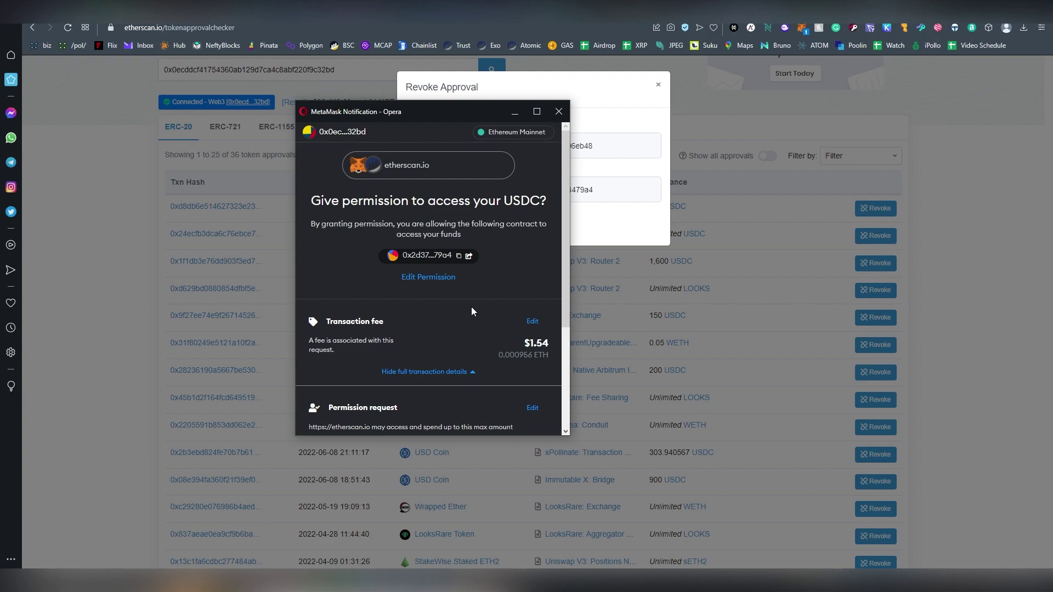
{"action": "left_click_drag", "start_coordinate": [408, 201], "coordinate": [546, 201]}
{"action": "left_click", "coordinate": [551, 241]}
{"action": "scroll", "coordinate": [419, 294], "scroll_direction": "down", "scroll_amount": 3}
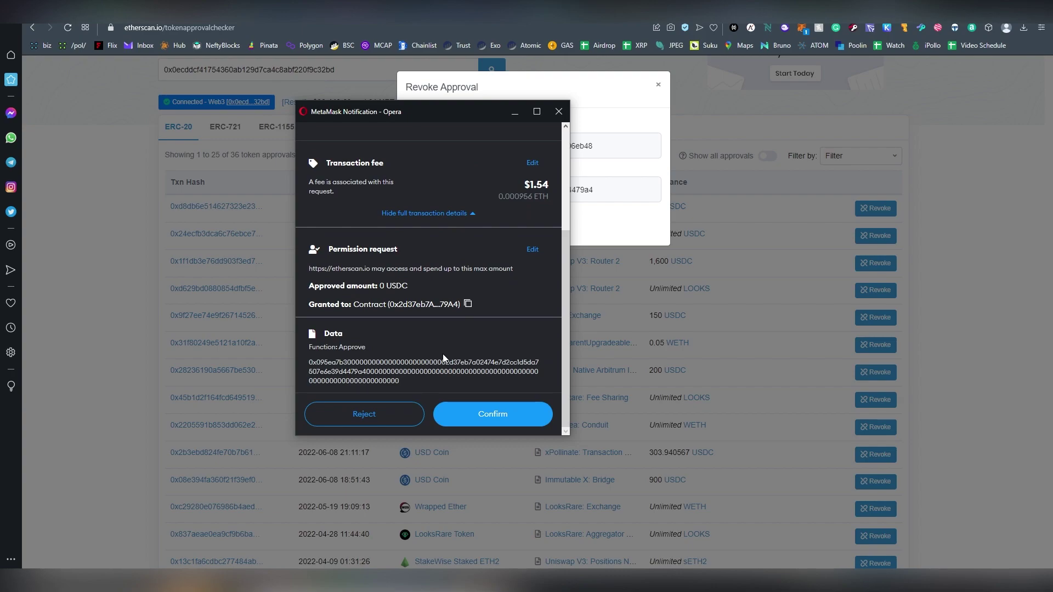
{"action": "scroll", "coordinate": [501, 295], "scroll_direction": "up", "scroll_amount": 2}
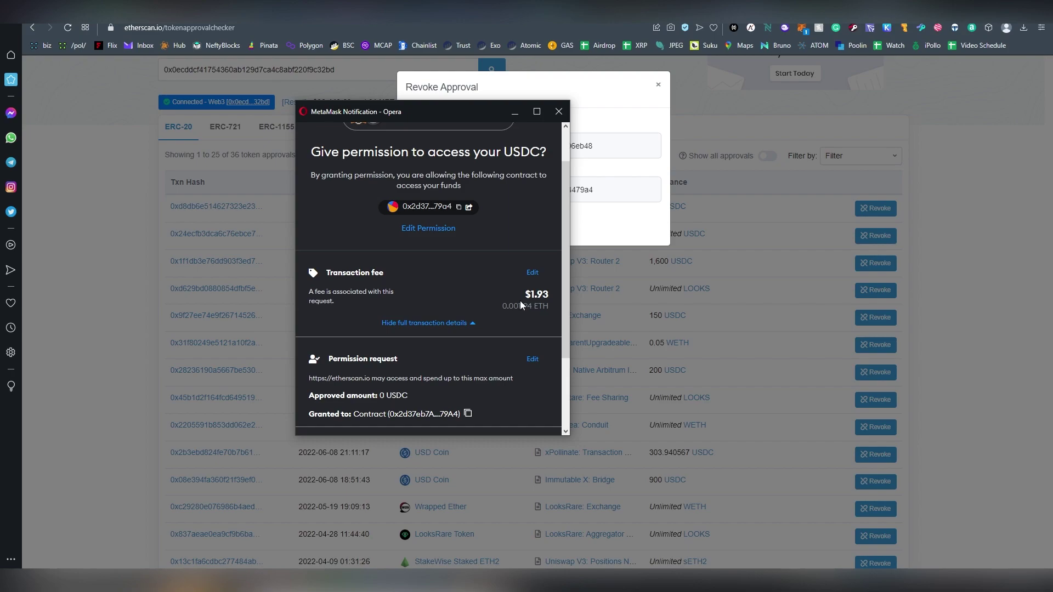
{"action": "scroll", "coordinate": [480, 307], "scroll_direction": "down", "scroll_amount": 2}
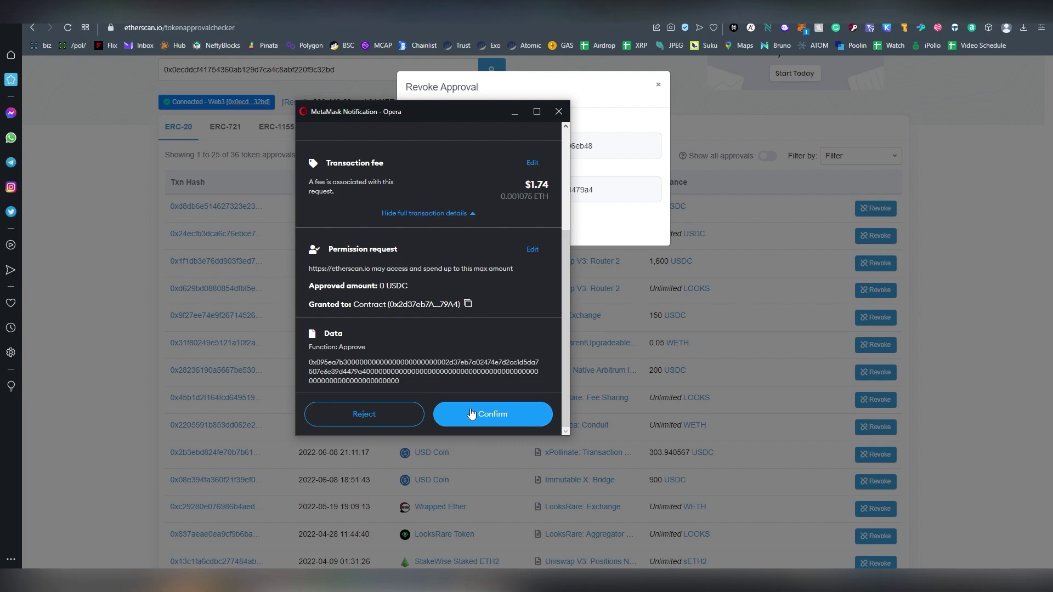
{"action": "left_click", "coordinate": [500, 416]}
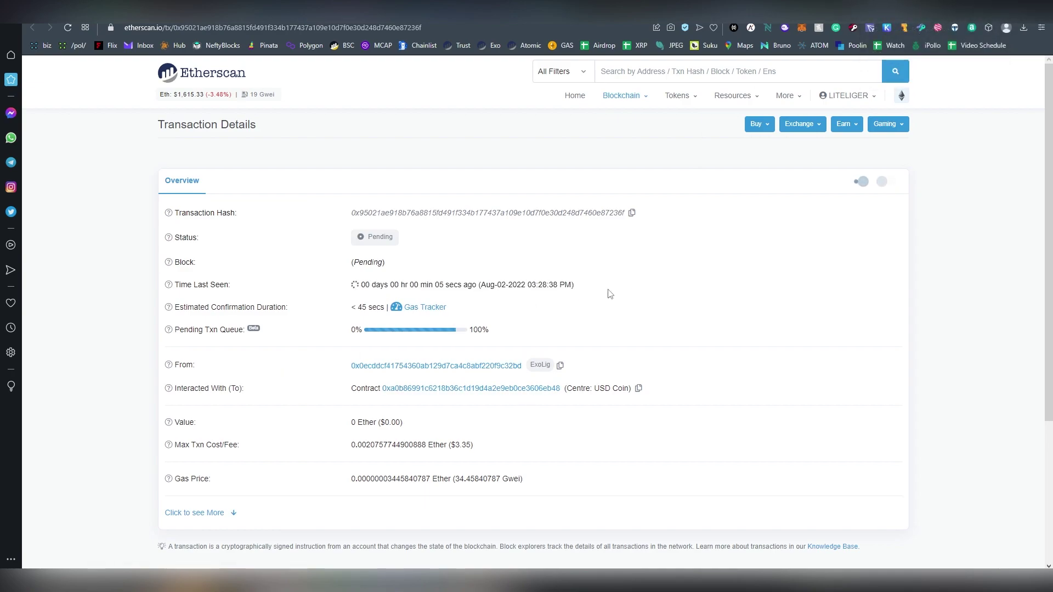
Check the pending USD Coin revoke's $3.35 maximum fee and 34.45840787 Gwei gas price
{"action": "left_click_drag", "start_coordinate": [449, 445], "coordinate": [460, 484]}
{"action": "left_click", "coordinate": [484, 448]}
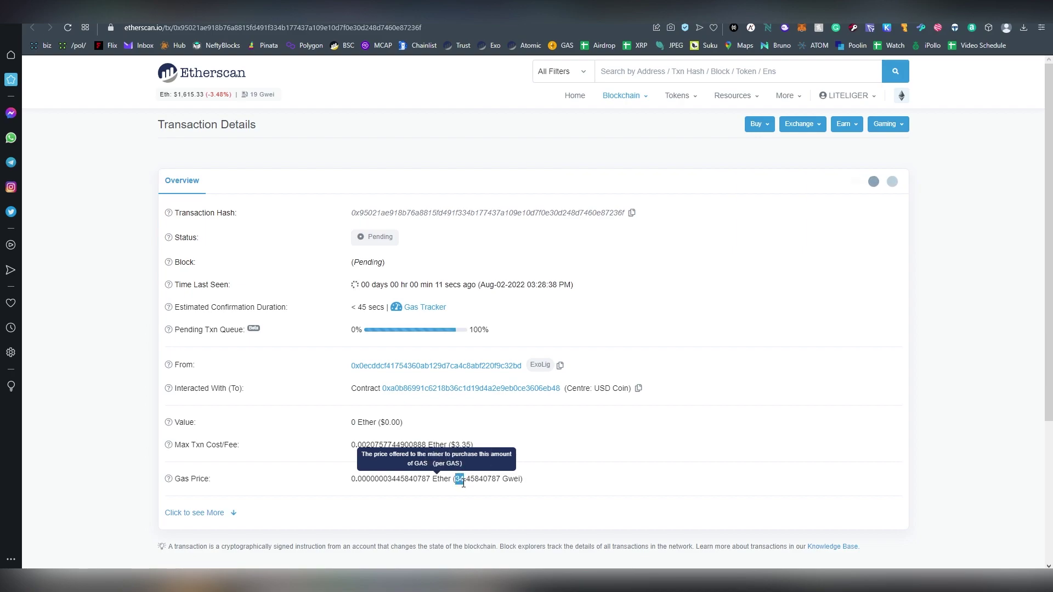
{"action": "left_click", "coordinate": [460, 488]}
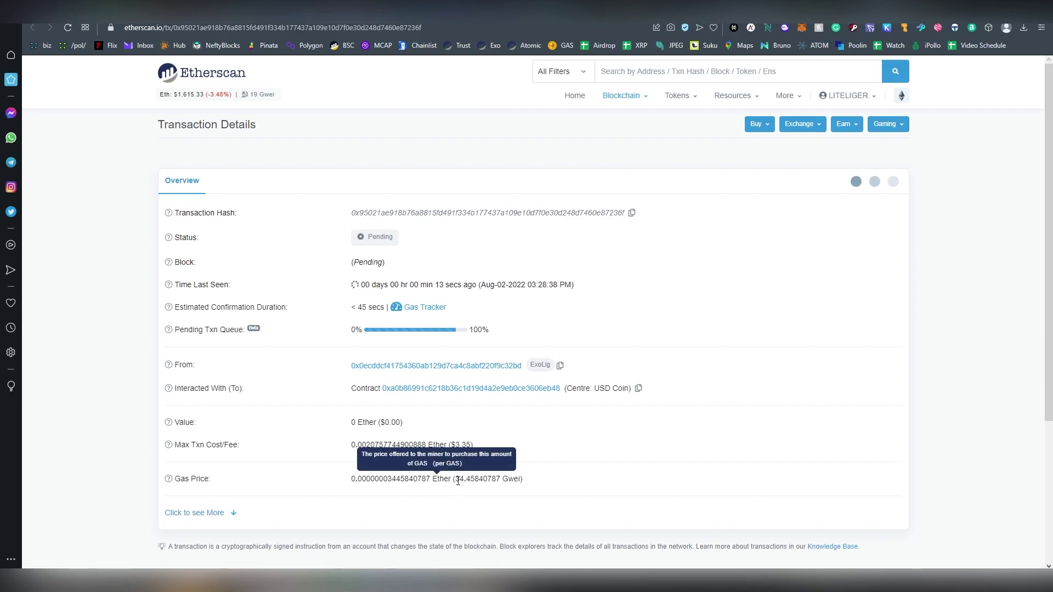
{"action": "left_click_drag", "start_coordinate": [455, 479], "coordinate": [467, 479]}
{"action": "left_click", "coordinate": [453, 499]}
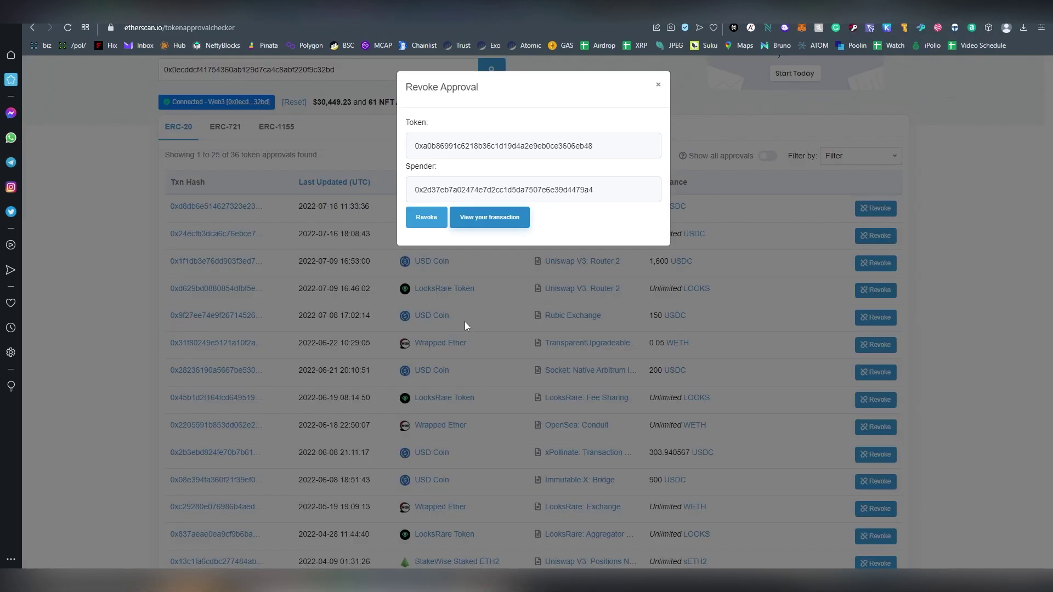
Dismiss the revoke confirmation and browse page 2 of the ERC-20 approvals
{"action": "left_click", "coordinate": [465, 326]}
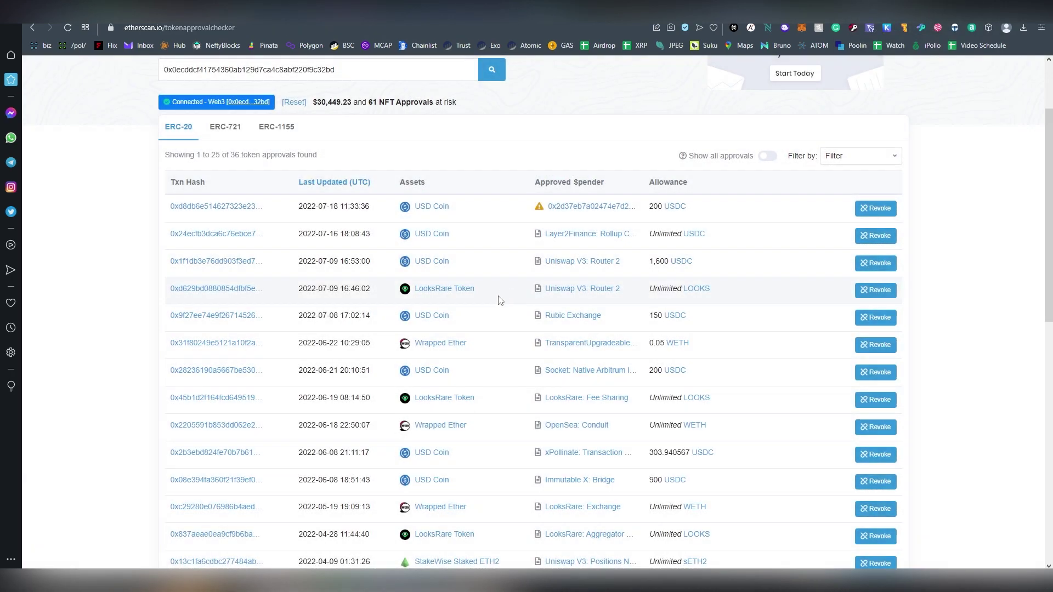
{"action": "scroll", "coordinate": [645, 293], "scroll_direction": "down", "scroll_amount": 8}
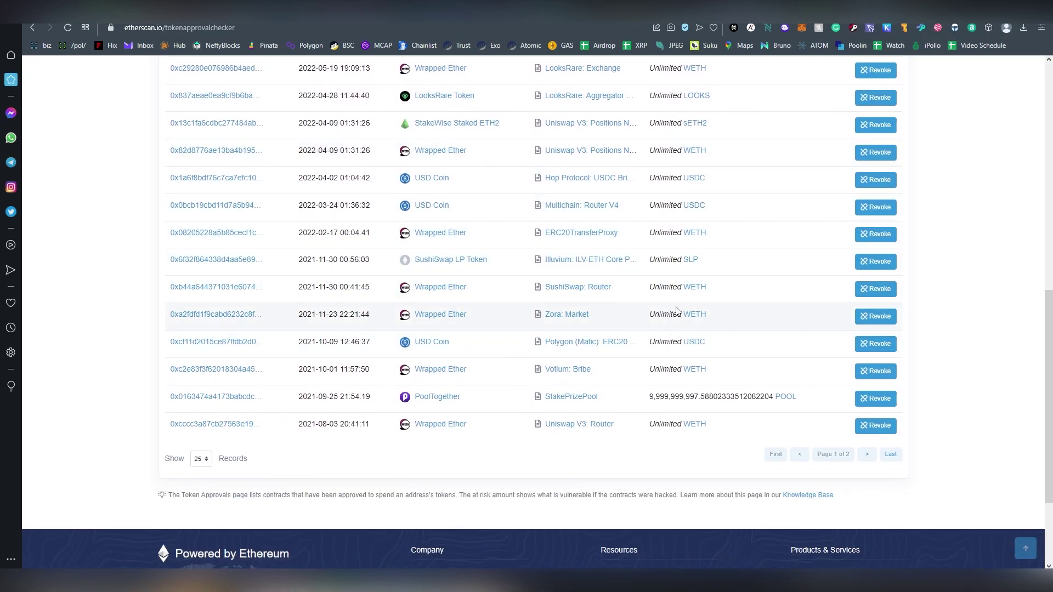
{"action": "scroll", "coordinate": [745, 417], "scroll_direction": "down", "scroll_amount": 1}
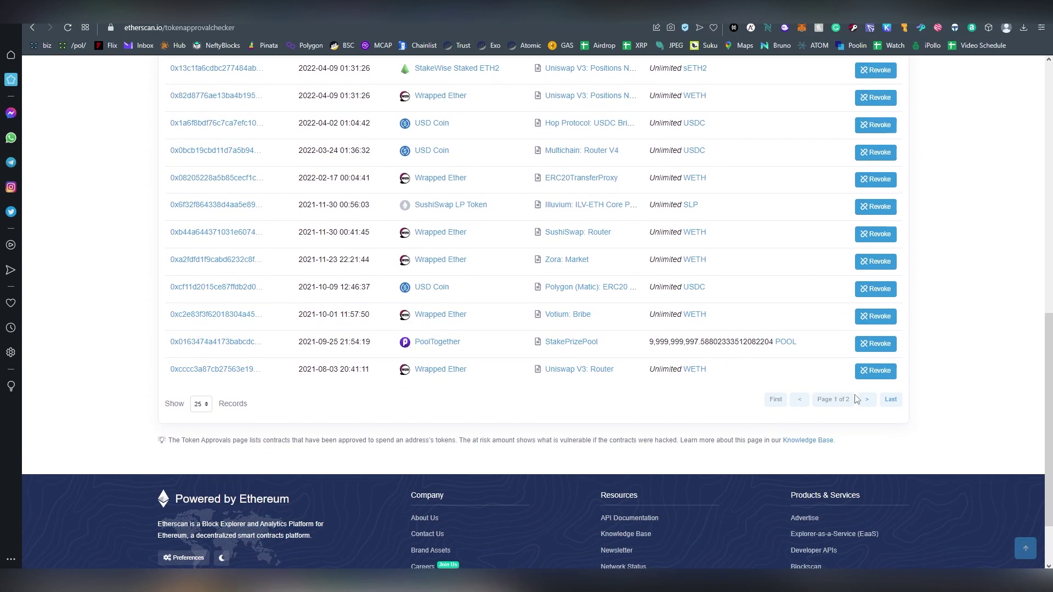
{"action": "left_click", "coordinate": [865, 399]}
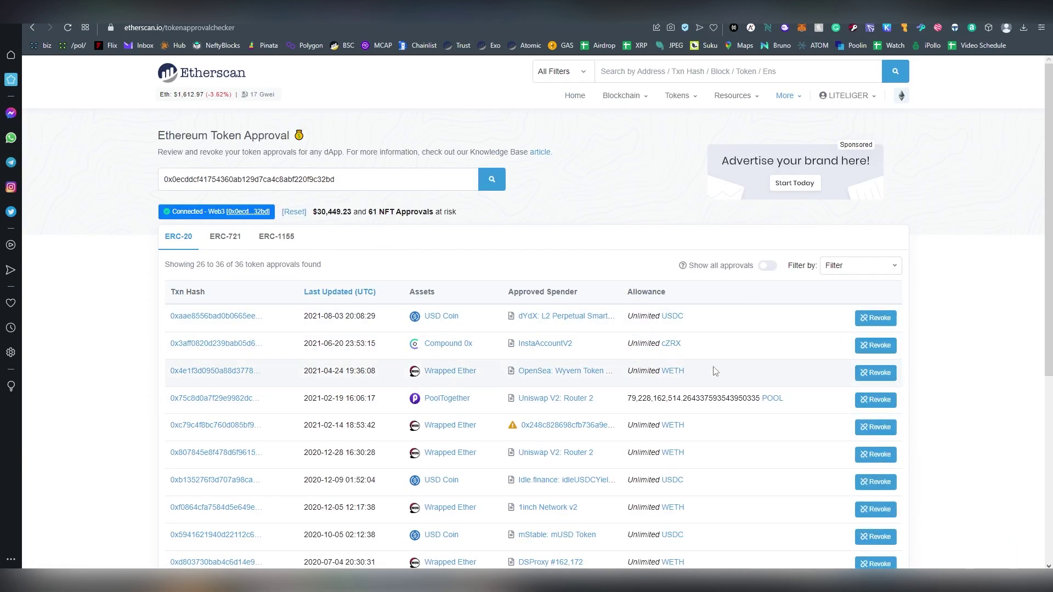
{"action": "scroll", "coordinate": [539, 248], "scroll_direction": "down", "scroll_amount": 3}
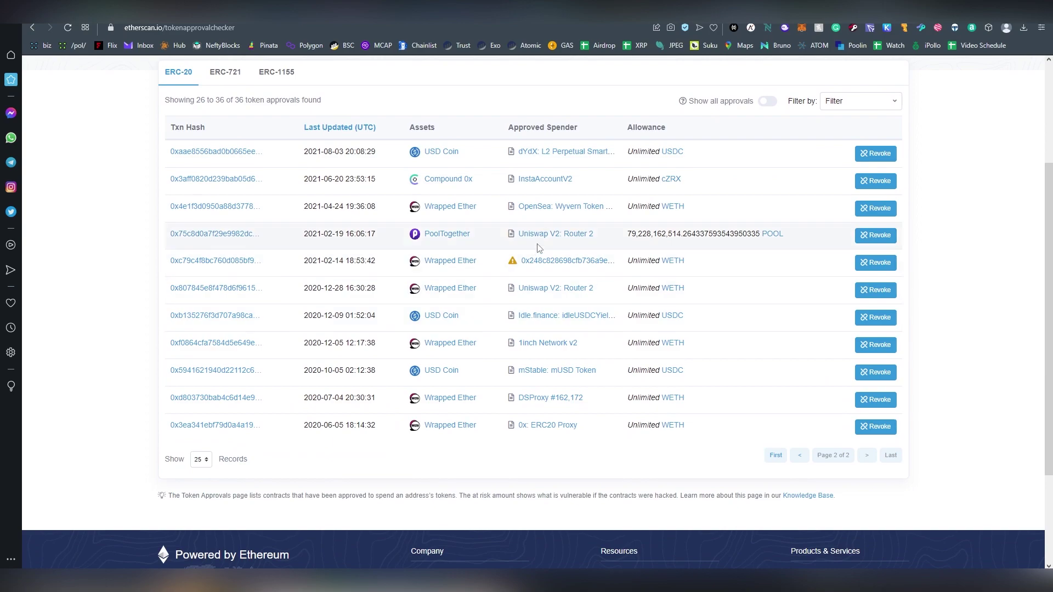
{"action": "scroll", "coordinate": [539, 248], "scroll_direction": "down", "scroll_amount": 2}
{"action": "scroll", "coordinate": [508, 287], "scroll_direction": "up", "scroll_amount": 6}
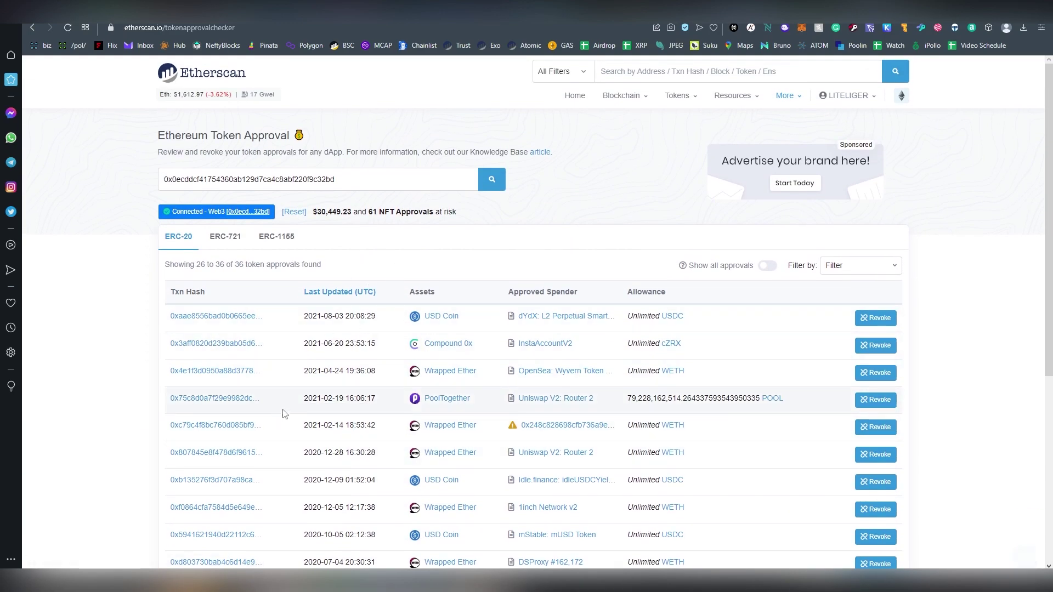
{"action": "scroll", "coordinate": [268, 383], "scroll_direction": "down", "scroll_amount": 1}
Scroll through the ERC-721 NFT approvals down to entries 26–50 of 54
{"action": "left_click", "coordinate": [231, 181]}
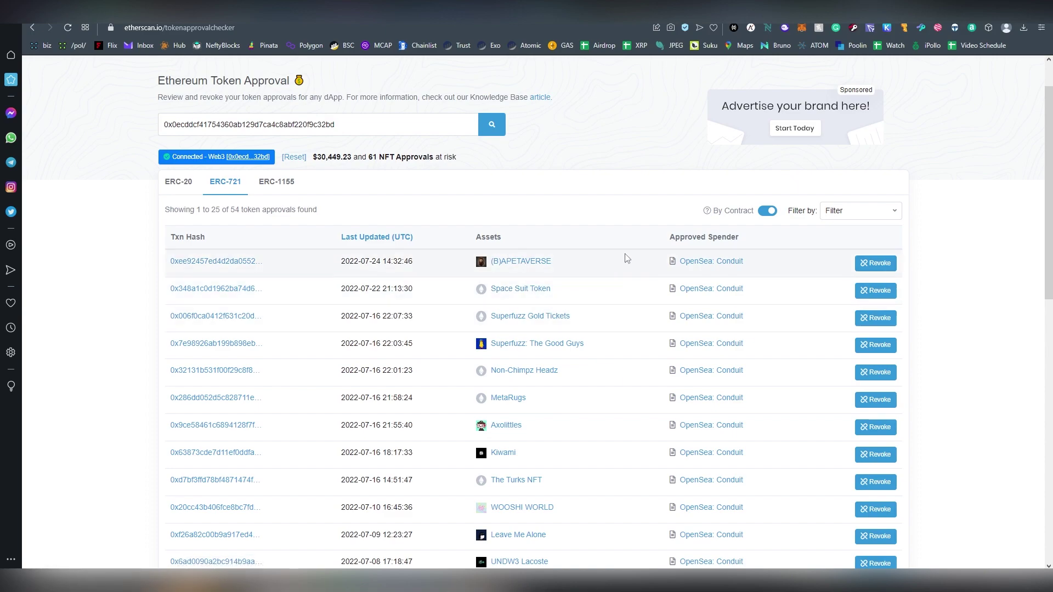
{"action": "scroll", "coordinate": [625, 269], "scroll_direction": "down", "scroll_amount": 8}
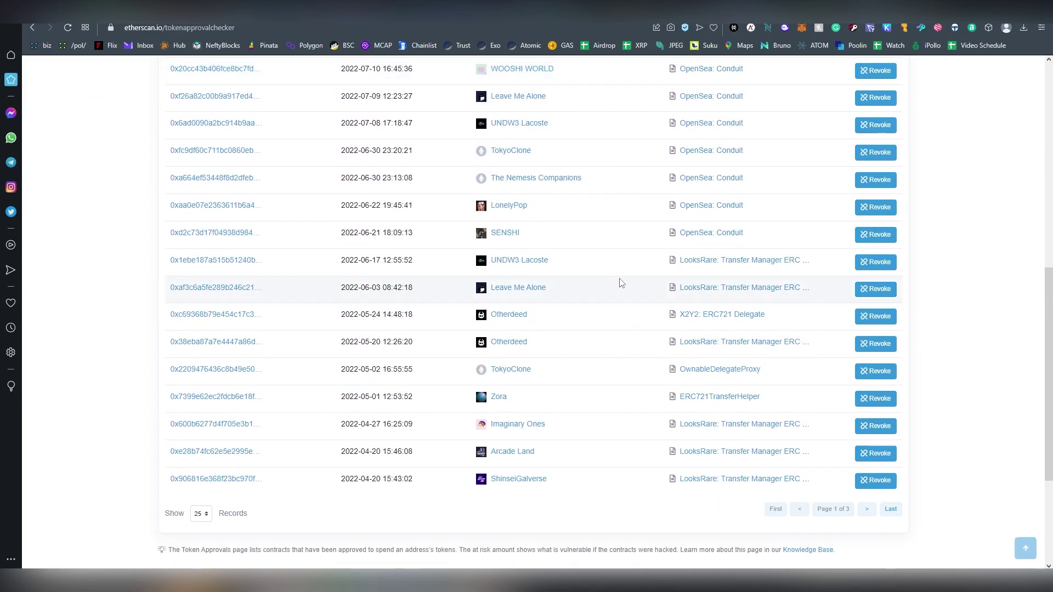
{"action": "scroll", "coordinate": [597, 296], "scroll_direction": "down", "scroll_amount": 2}
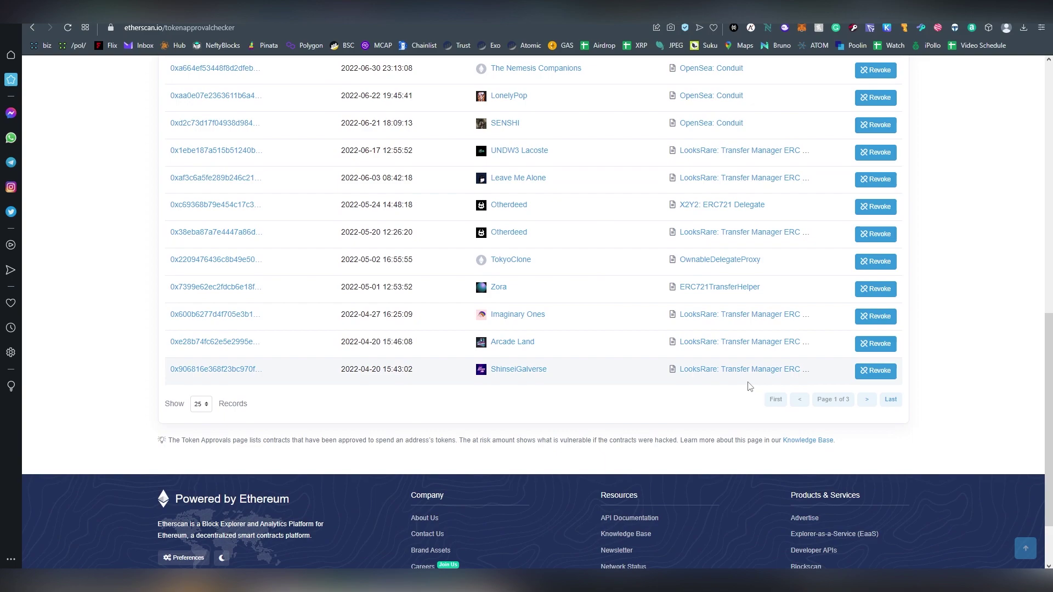
{"action": "scroll", "coordinate": [560, 333], "scroll_direction": "up", "scroll_amount": 10}
{"action": "scroll", "coordinate": [562, 331], "scroll_direction": "down", "scroll_amount": 9}
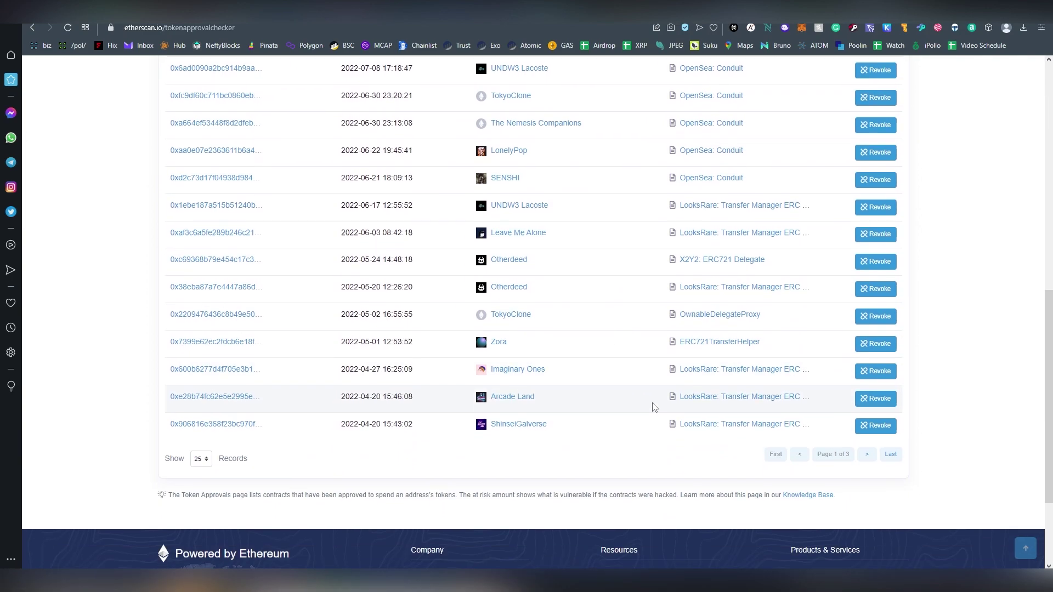
{"action": "scroll", "coordinate": [653, 407], "scroll_direction": "down", "scroll_amount": 2}
{"action": "scroll", "coordinate": [864, 345], "scroll_direction": "up", "scroll_amount": 12}
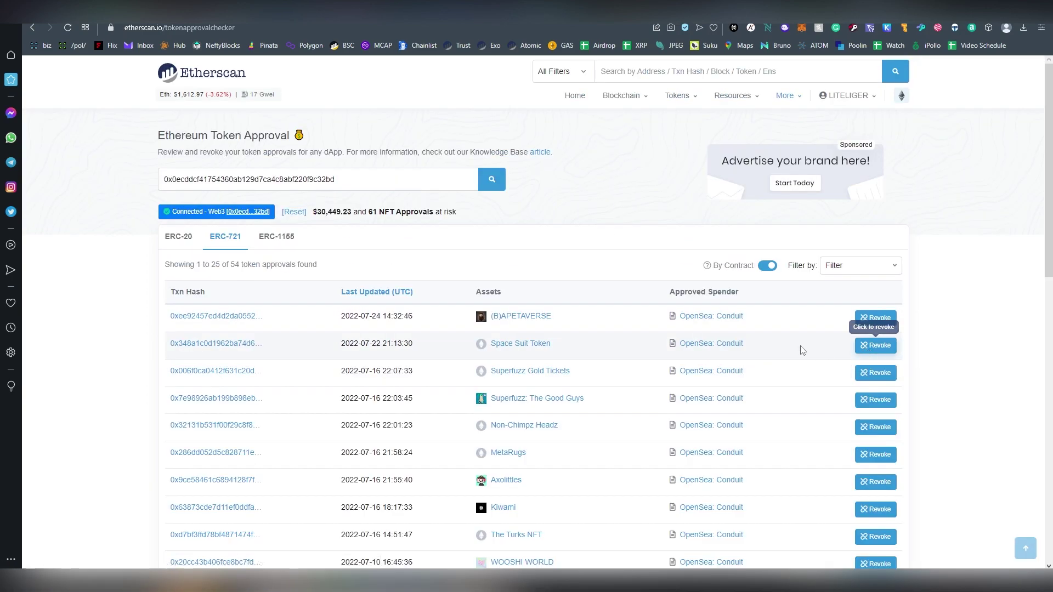
{"action": "scroll", "coordinate": [490, 234], "scroll_direction": "down", "scroll_amount": 1}
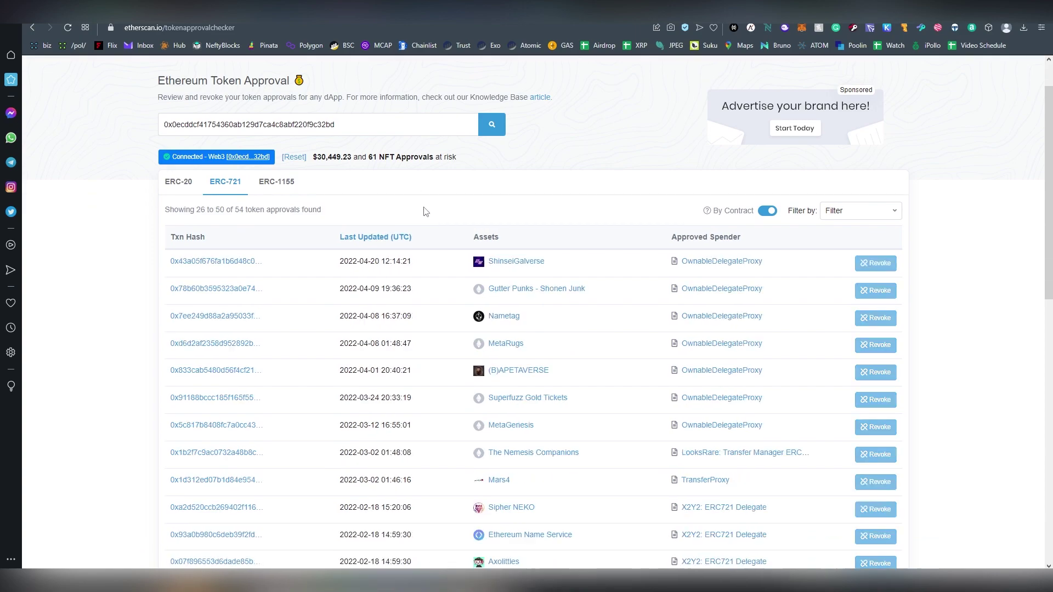
{"action": "scroll", "coordinate": [446, 212], "scroll_direction": "down", "scroll_amount": 4}
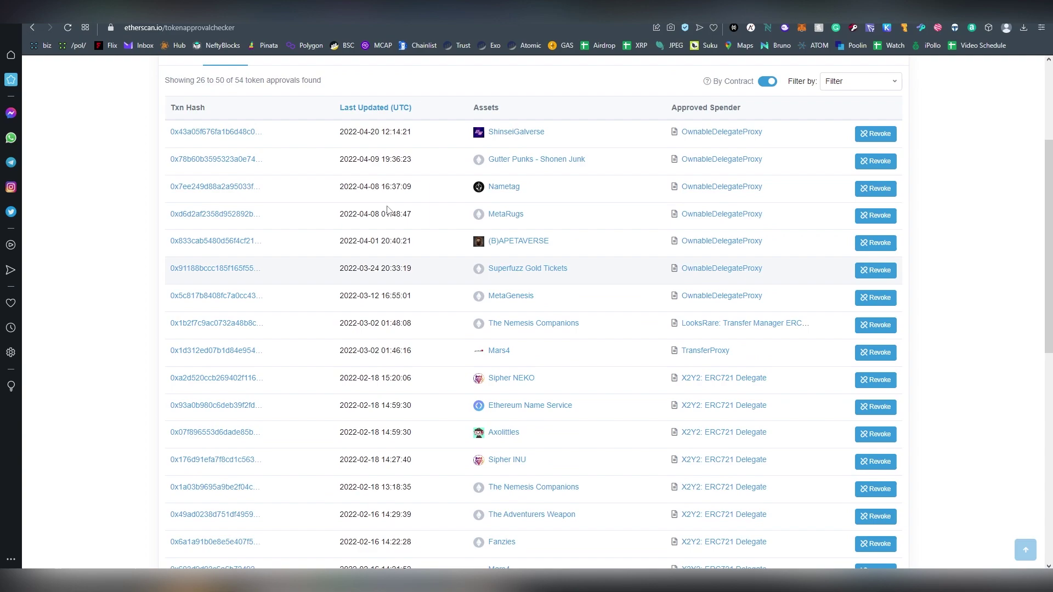
{"action": "scroll", "coordinate": [329, 197], "scroll_direction": "up", "scroll_amount": 5}
Review the six ERC-1155 approvals and note the revoke's $1.39 transaction fee
{"action": "left_click", "coordinate": [273, 182]}
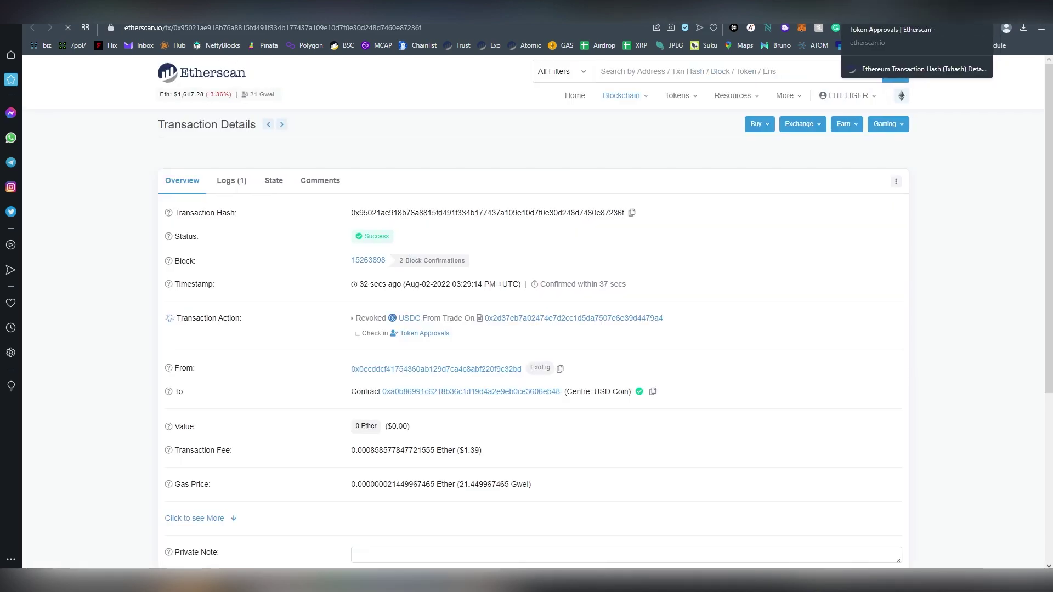
{"action": "left_click_drag", "start_coordinate": [463, 449], "coordinate": [490, 451]}
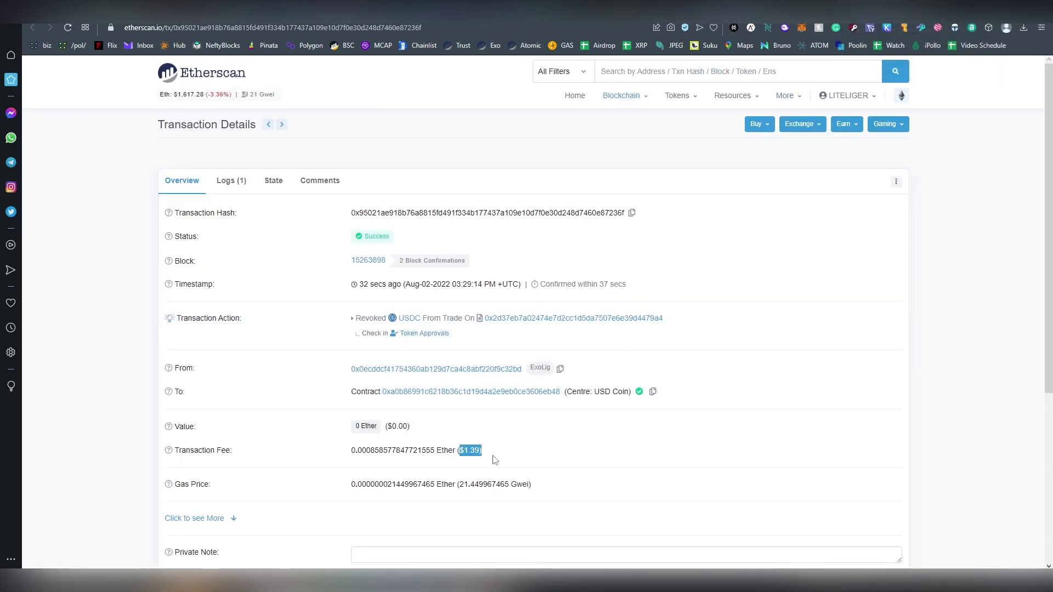
{"action": "left_click", "coordinate": [449, 460]}
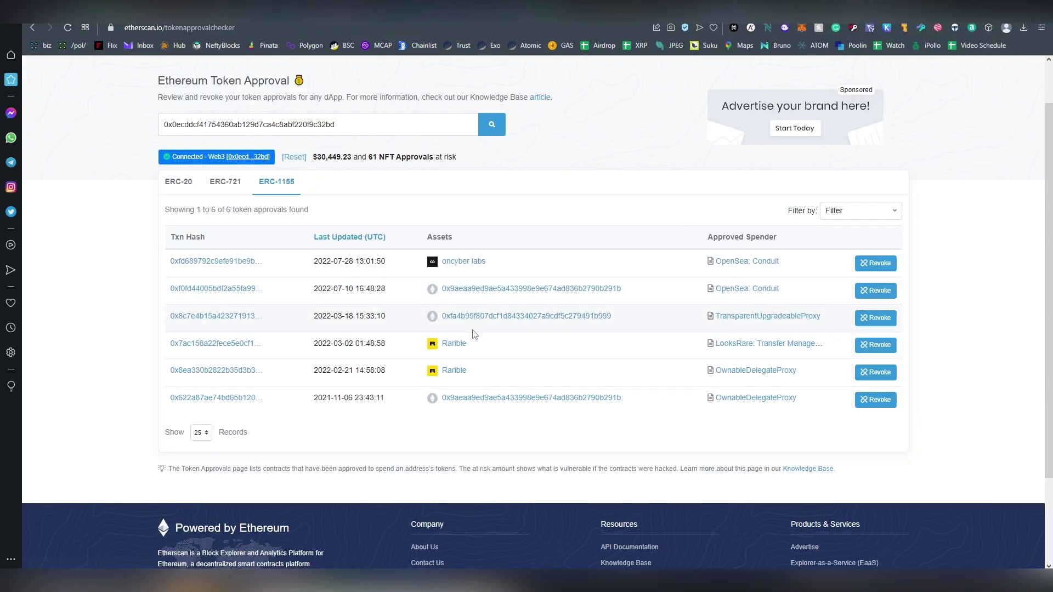
{"action": "scroll", "coordinate": [649, 236], "scroll_direction": "up", "scroll_amount": 1}
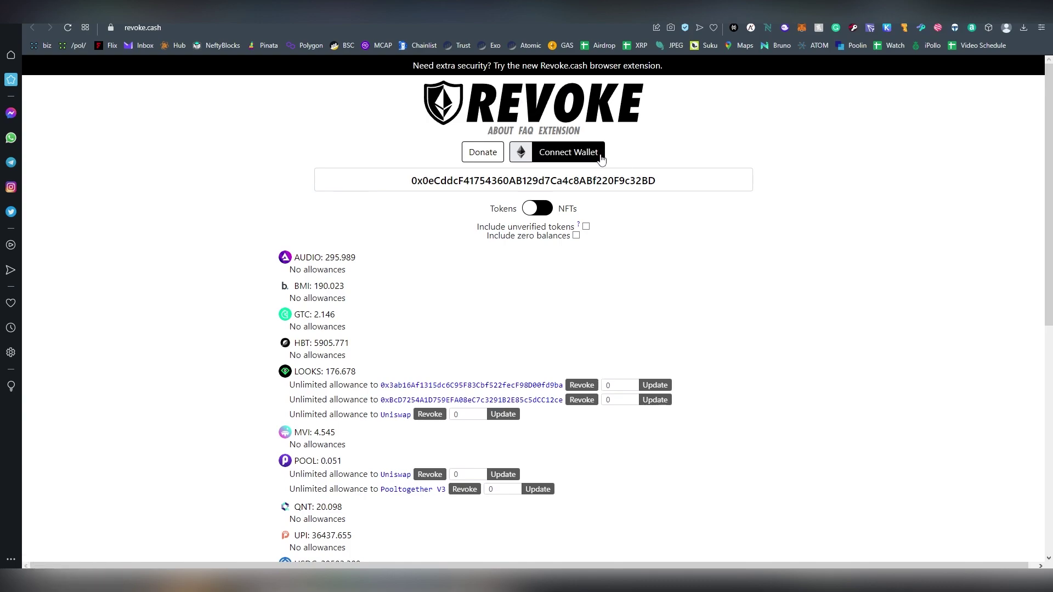
{"action": "left_click", "coordinate": [601, 159]}
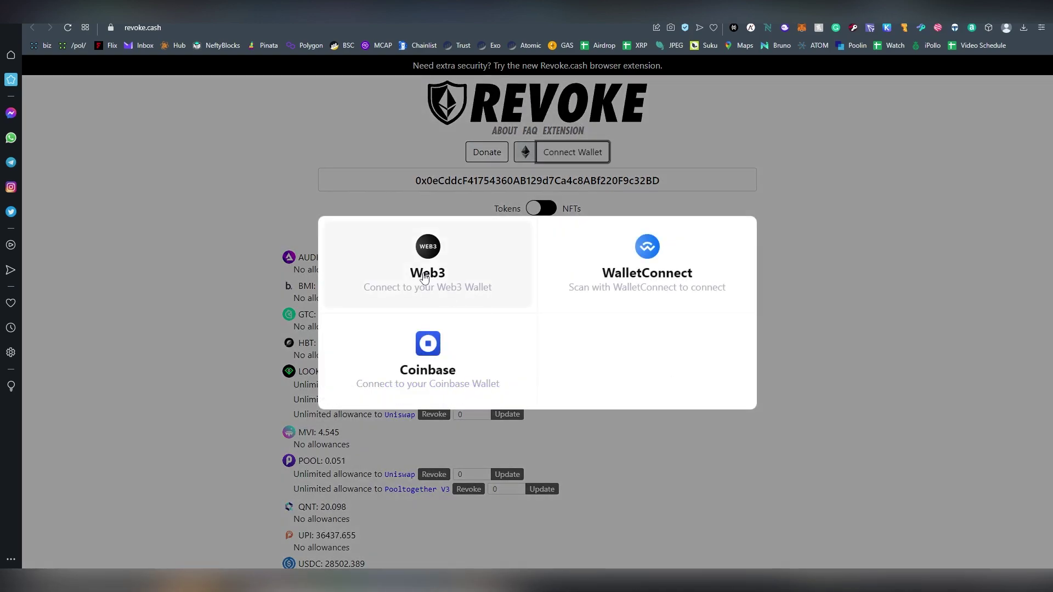
{"action": "left_click", "coordinate": [445, 252]}
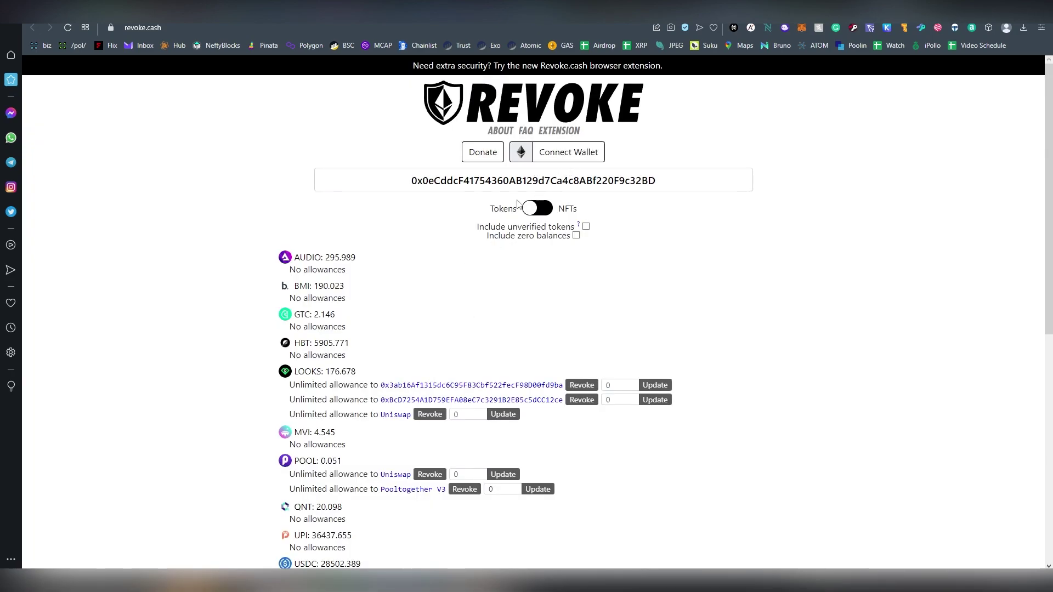
{"action": "scroll", "coordinate": [419, 201], "scroll_direction": "down", "scroll_amount": 5}
{"action": "scroll", "coordinate": [406, 230], "scroll_direction": "up", "scroll_amount": 5}
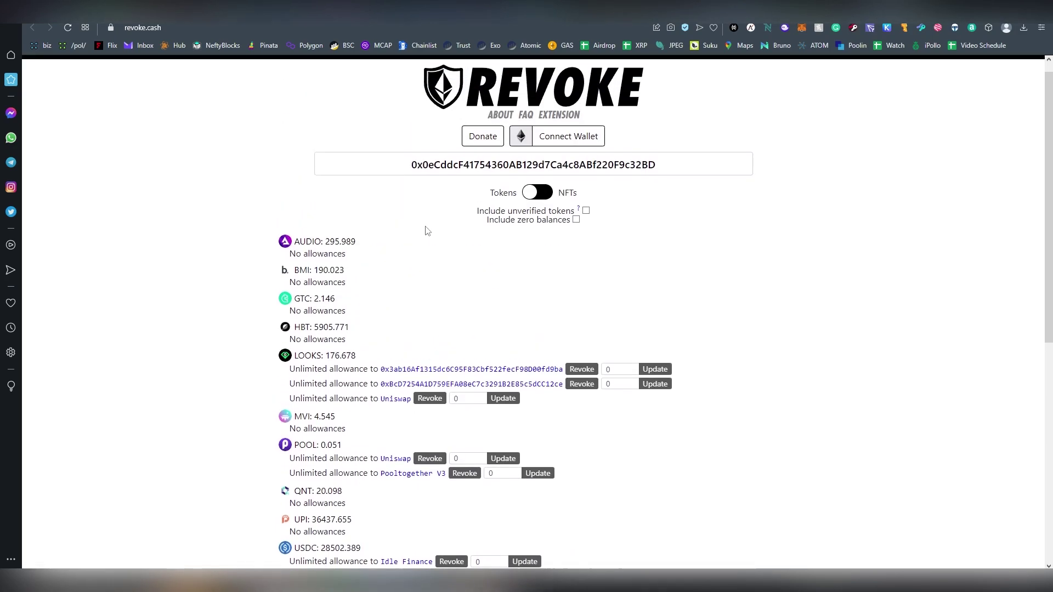
{"action": "scroll", "coordinate": [427, 230], "scroll_direction": "up", "scroll_amount": 1}
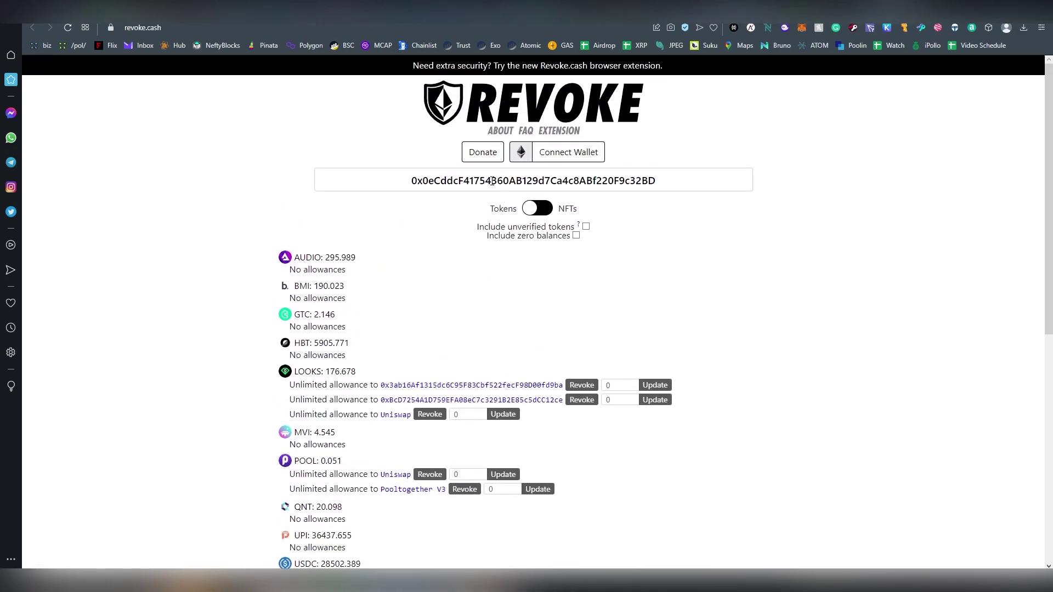
{"action": "scroll", "coordinate": [459, 212], "scroll_direction": "down", "scroll_amount": 3}
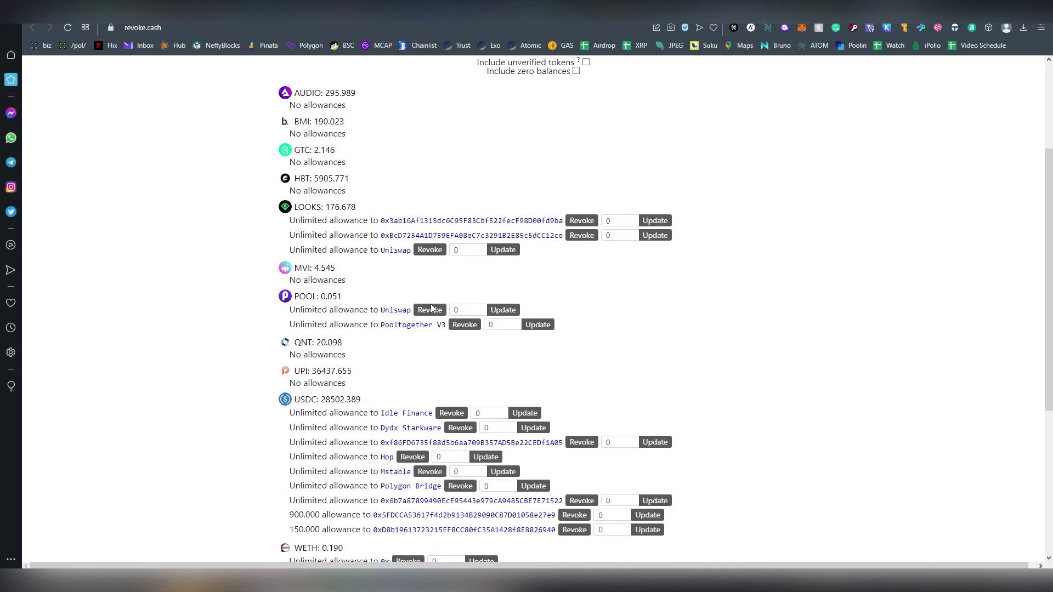
{"action": "scroll", "coordinate": [425, 302], "scroll_direction": "down", "scroll_amount": 2}
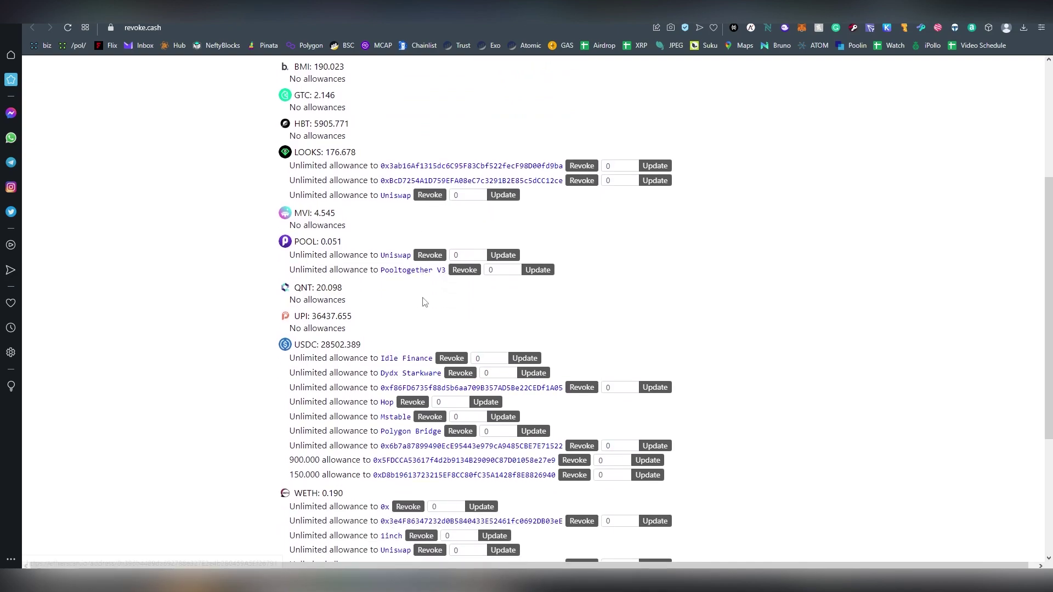
{"action": "scroll", "coordinate": [456, 283], "scroll_direction": "down", "scroll_amount": 3}
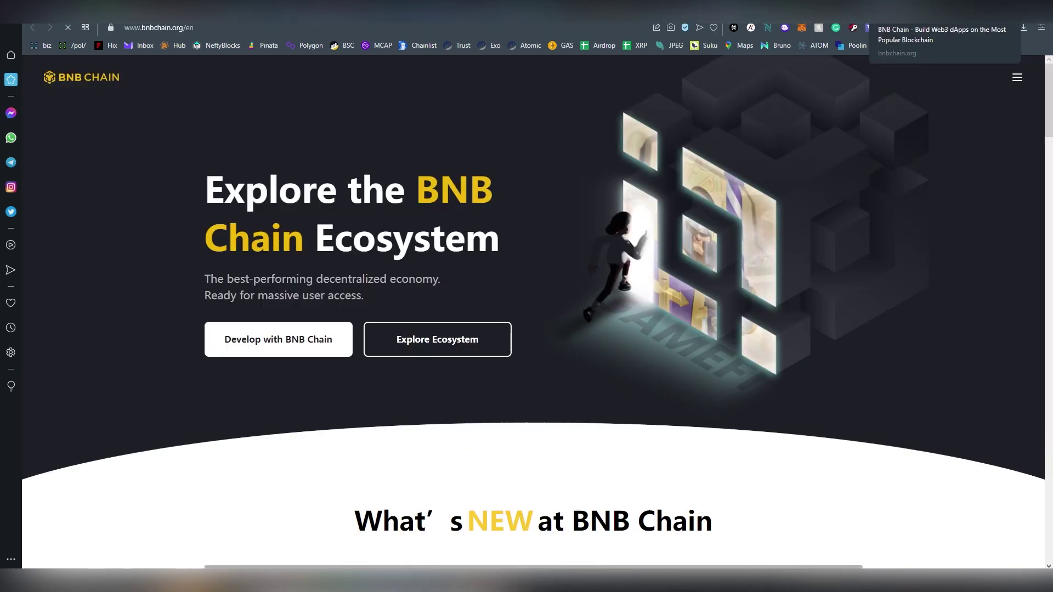
Return to Revoke.cash, keep MetaMask on Ethereum Mainnet, and refresh the allowance list
{"action": "key", "text": "ctrl+w"}
{"action": "scroll", "coordinate": [561, 237], "scroll_direction": "up", "scroll_amount": 8}
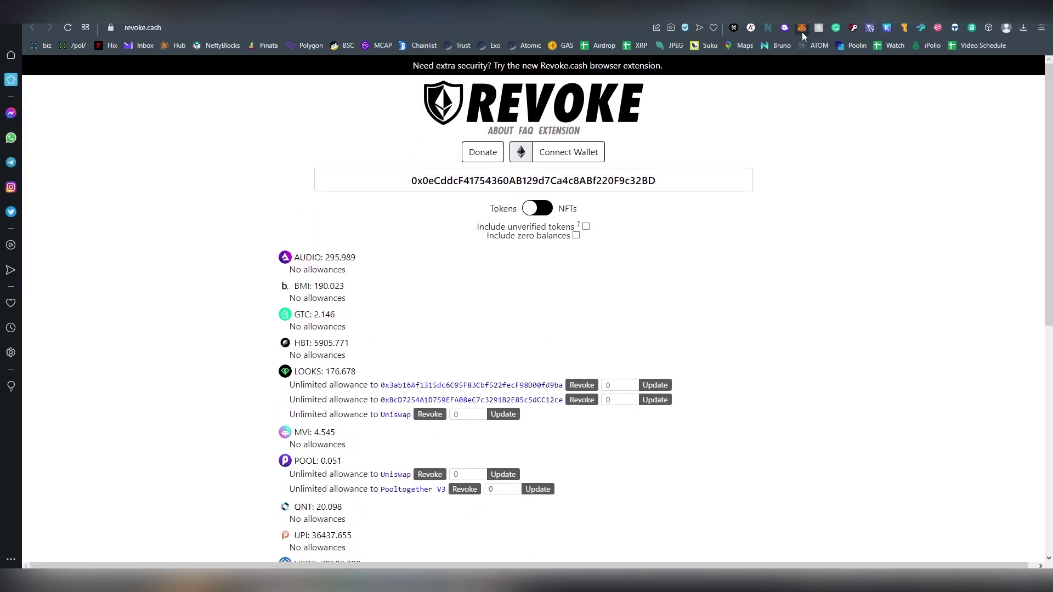
{"action": "left_click", "coordinate": [800, 29]}
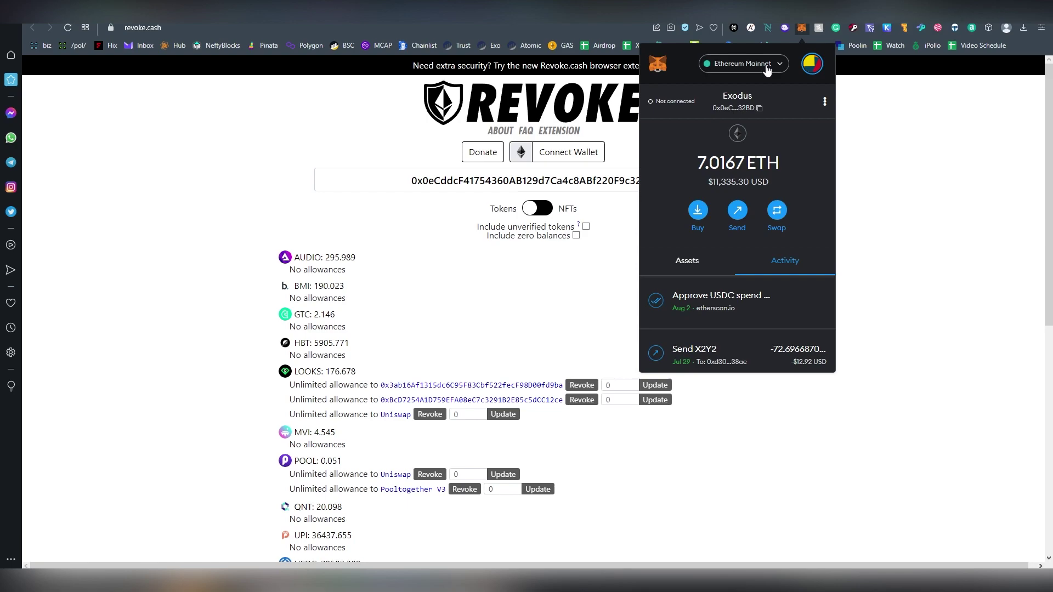
{"action": "left_click", "coordinate": [767, 64]}
{"action": "left_click", "coordinate": [723, 78]}
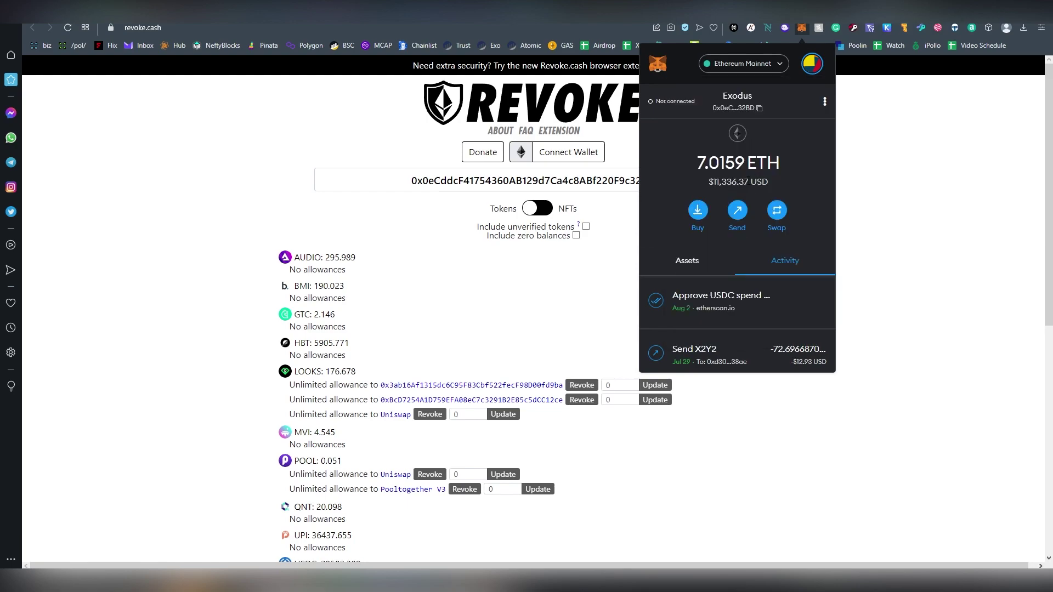
{"action": "left_click", "coordinate": [585, 308]}
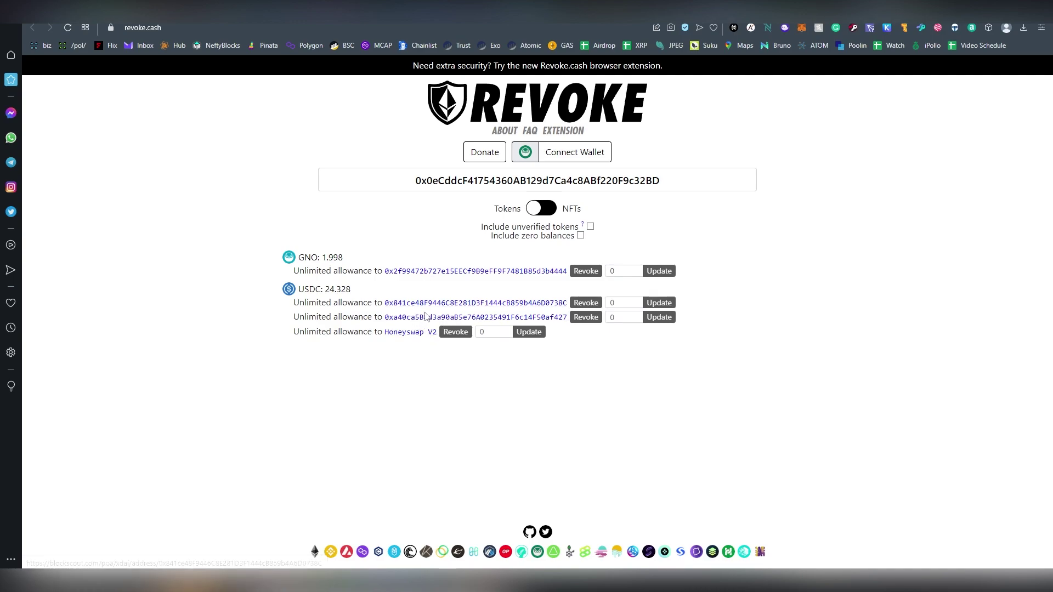
Inspect a USDC spender contract on Blockscout, then connect the browser wallet to Revoke.cash
{"action": "left_click", "coordinate": [432, 316]}
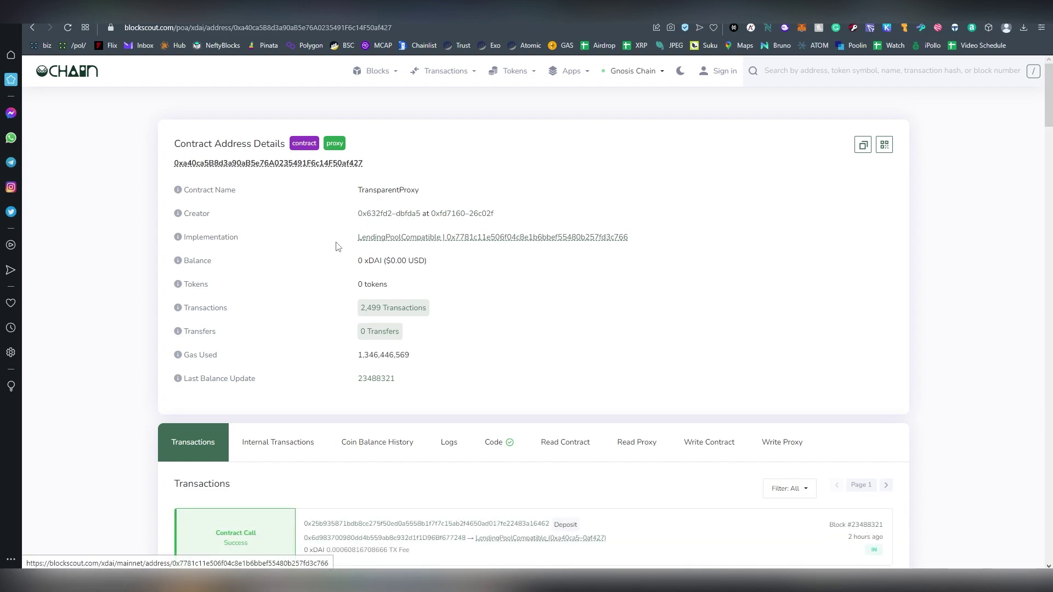
{"action": "left_click", "coordinate": [36, 28]}
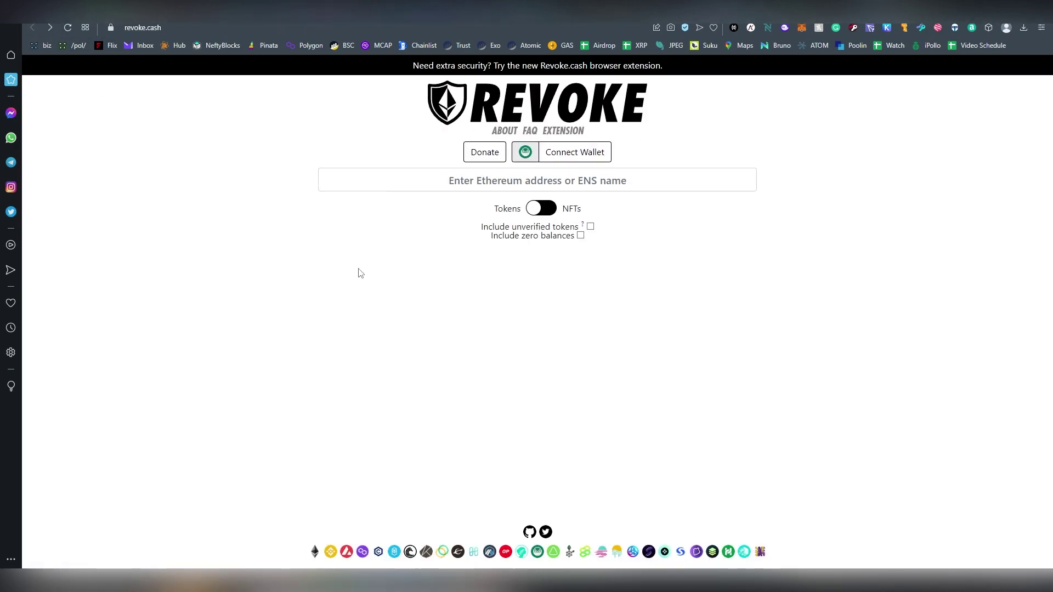
{"action": "left_click", "coordinate": [530, 162]}
{"action": "left_click", "coordinate": [510, 307]}
Read the Revoke.cash extension page on warnings before signing phishing allowances
{"action": "left_click", "coordinate": [560, 130]}
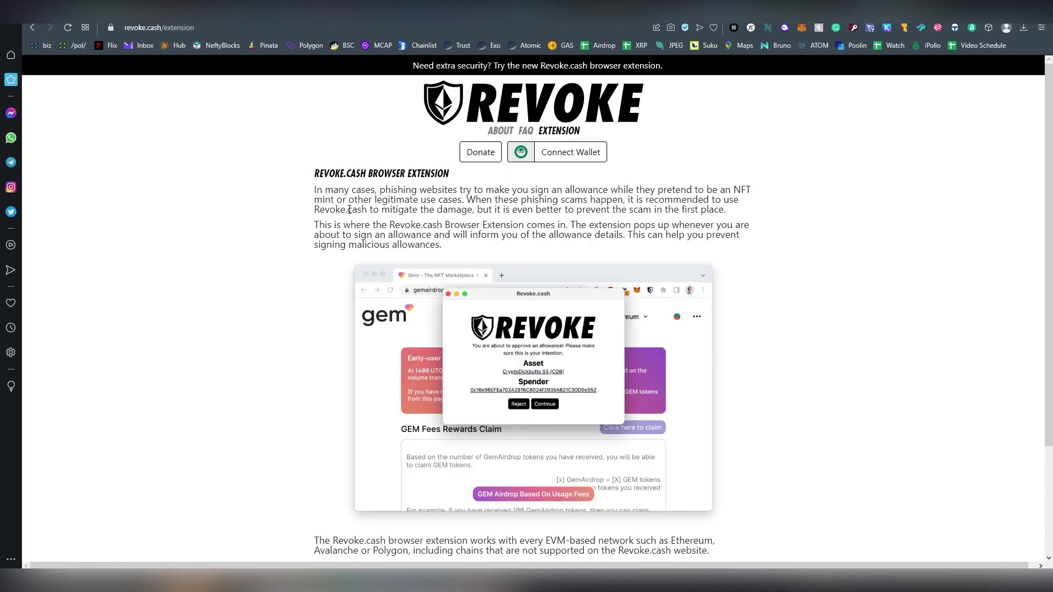
{"action": "left_click_drag", "start_coordinate": [312, 195], "coordinate": [749, 215]}
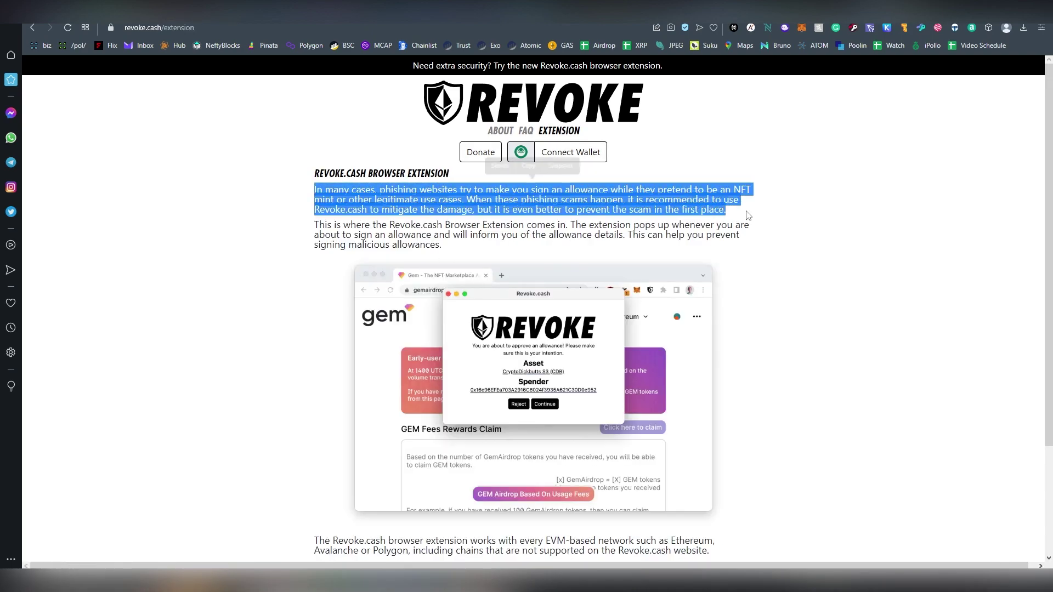
{"action": "left_click", "coordinate": [717, 225]}
{"action": "left_click_drag", "start_coordinate": [455, 251], "coordinate": [313, 222]}
{"action": "left_click", "coordinate": [316, 227]}
{"action": "scroll", "coordinate": [321, 236], "scroll_direction": "down", "scroll_amount": 3}
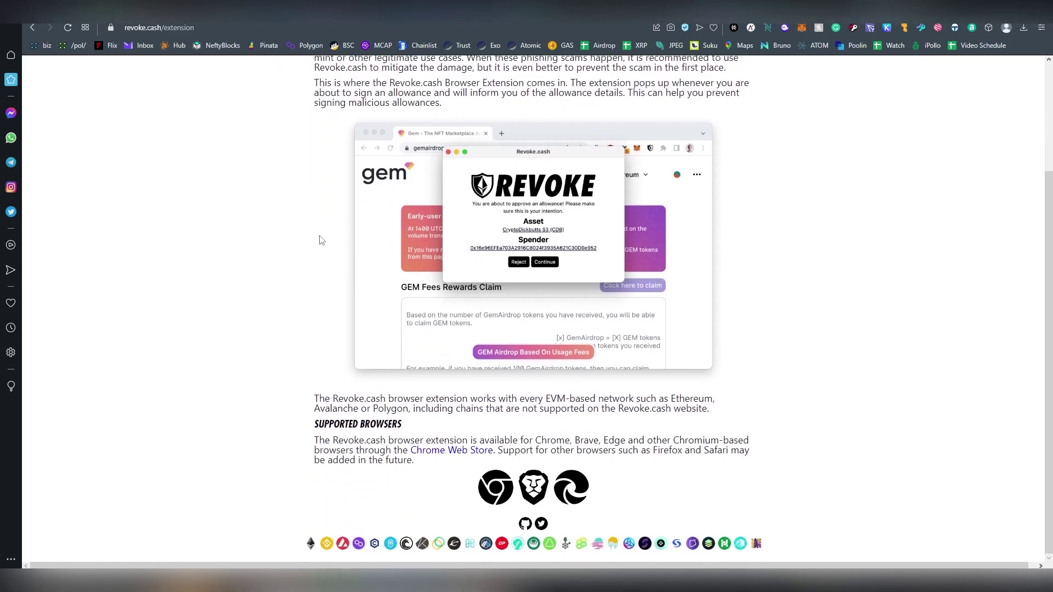
{"action": "scroll", "coordinate": [502, 469], "scroll_direction": "up", "scroll_amount": 1}
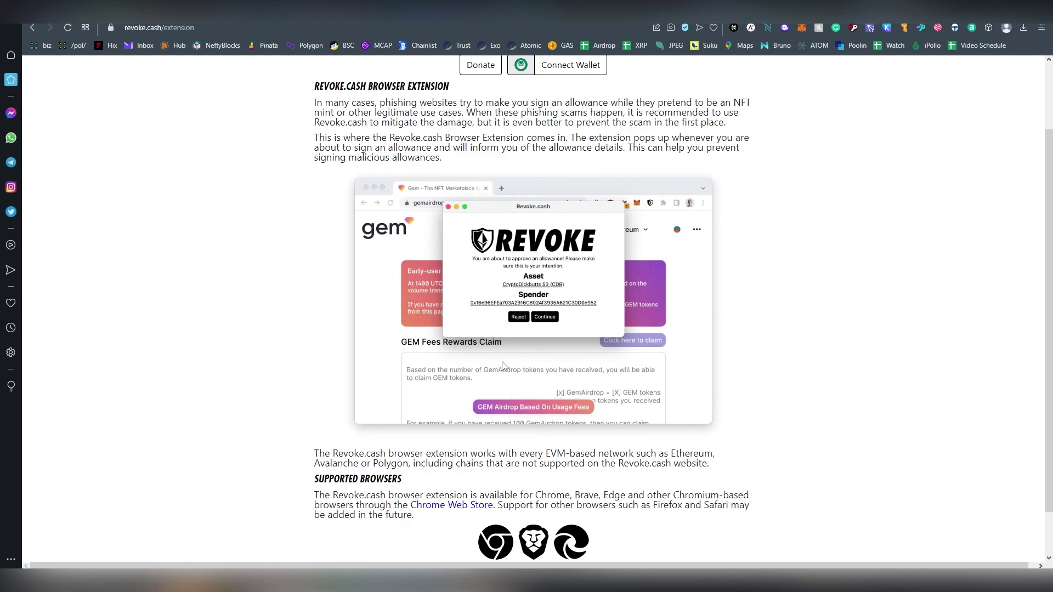
{"action": "scroll", "coordinate": [502, 366], "scroll_direction": "up", "scroll_amount": 1}
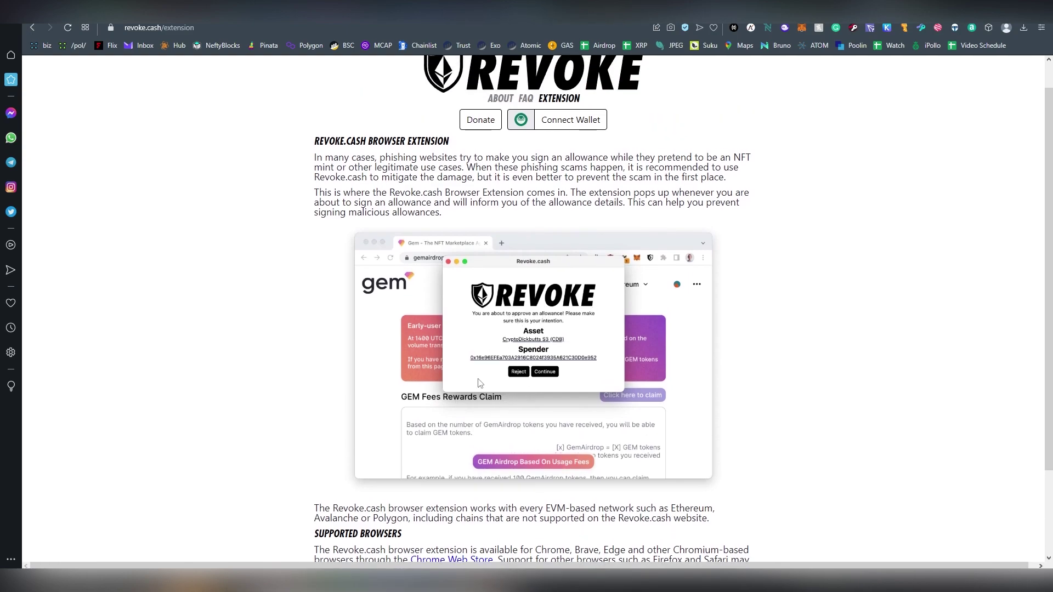
{"action": "scroll", "coordinate": [581, 348], "scroll_direction": "up", "scroll_amount": 1}
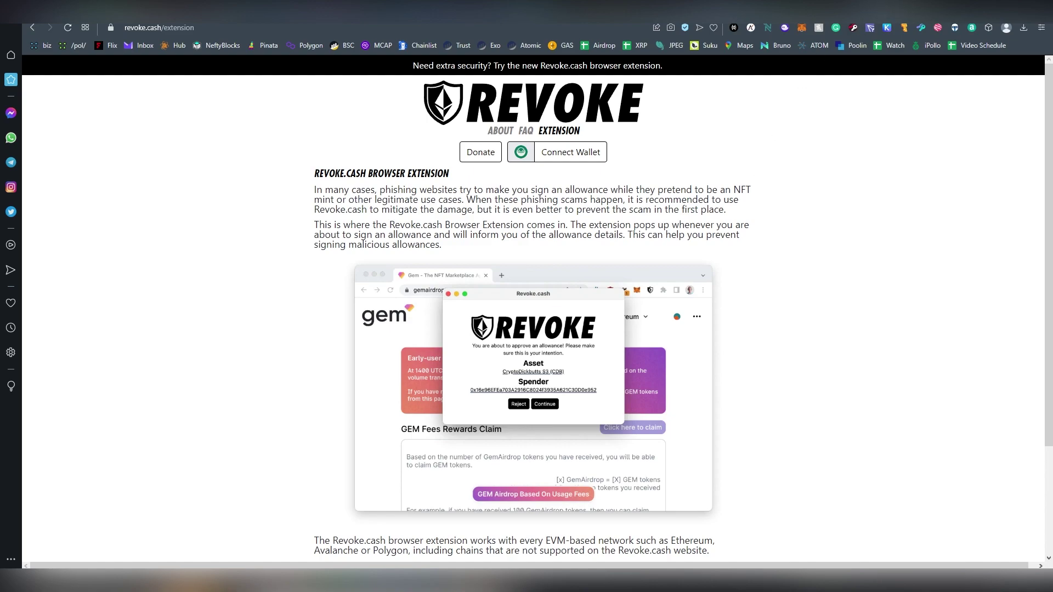
{"action": "key", "text": "ctrl+Tab"}
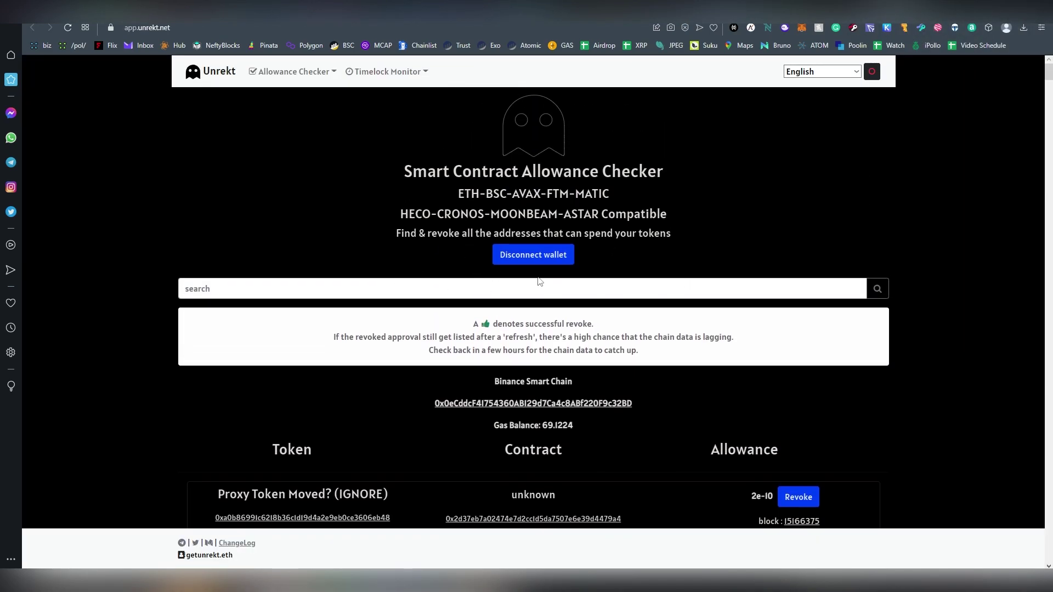
Scroll through the wallet's Binance Smart Chain allowance list on Unrekt
{"action": "scroll", "coordinate": [723, 206], "scroll_direction": "down", "scroll_amount": 5}
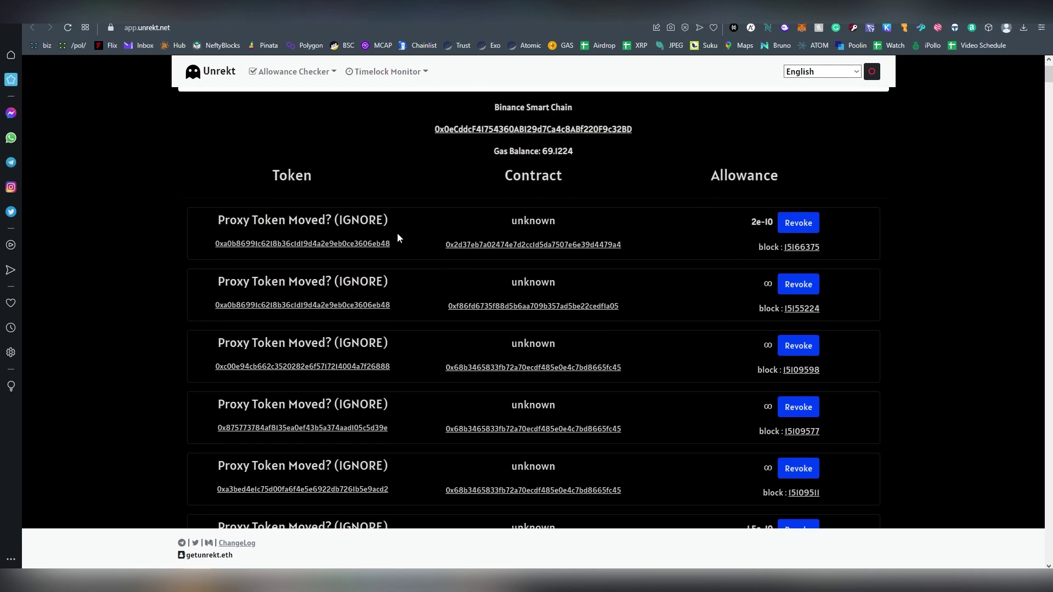
{"action": "scroll", "coordinate": [620, 254], "scroll_direction": "down", "scroll_amount": 8}
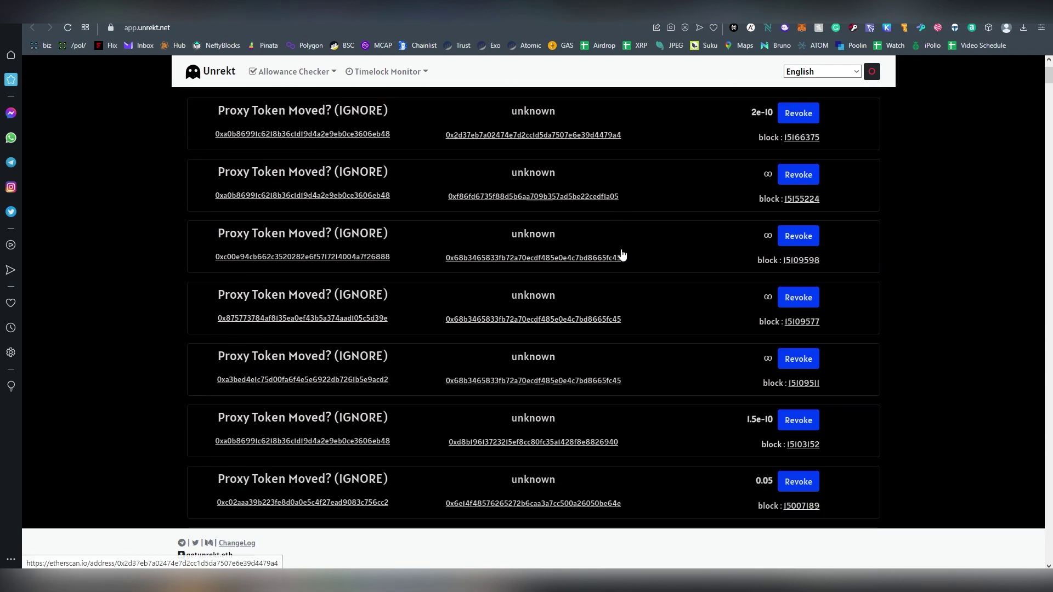
{"action": "scroll", "coordinate": [629, 233], "scroll_direction": "down", "scroll_amount": 20}
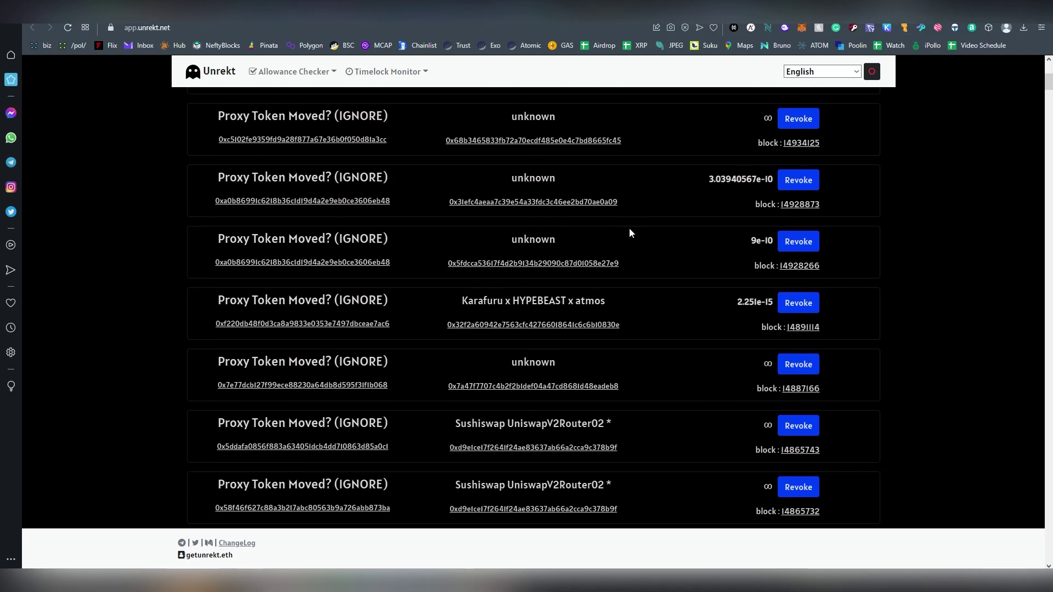
{"action": "scroll", "coordinate": [629, 233], "scroll_direction": "down", "scroll_amount": 20}
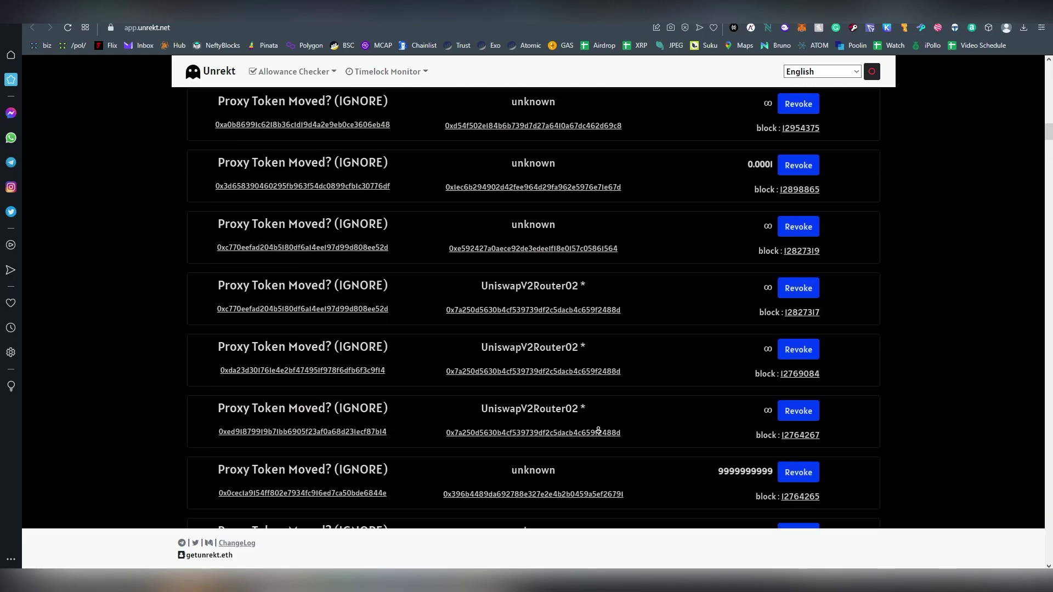
{"action": "scroll", "coordinate": [633, 233], "scroll_direction": "down", "scroll_amount": 20}
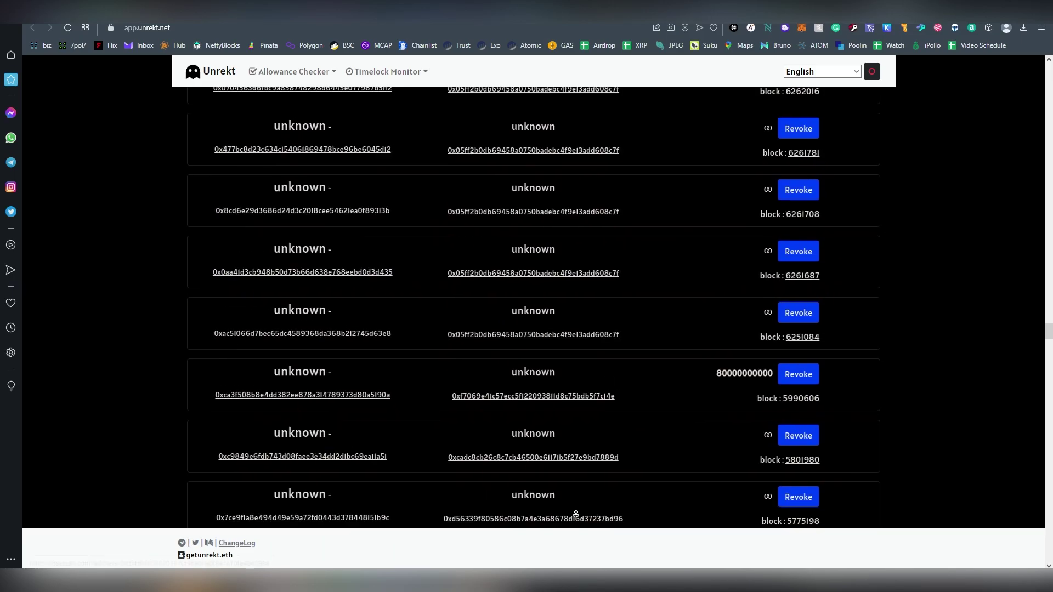
{"action": "key", "text": "Home"}
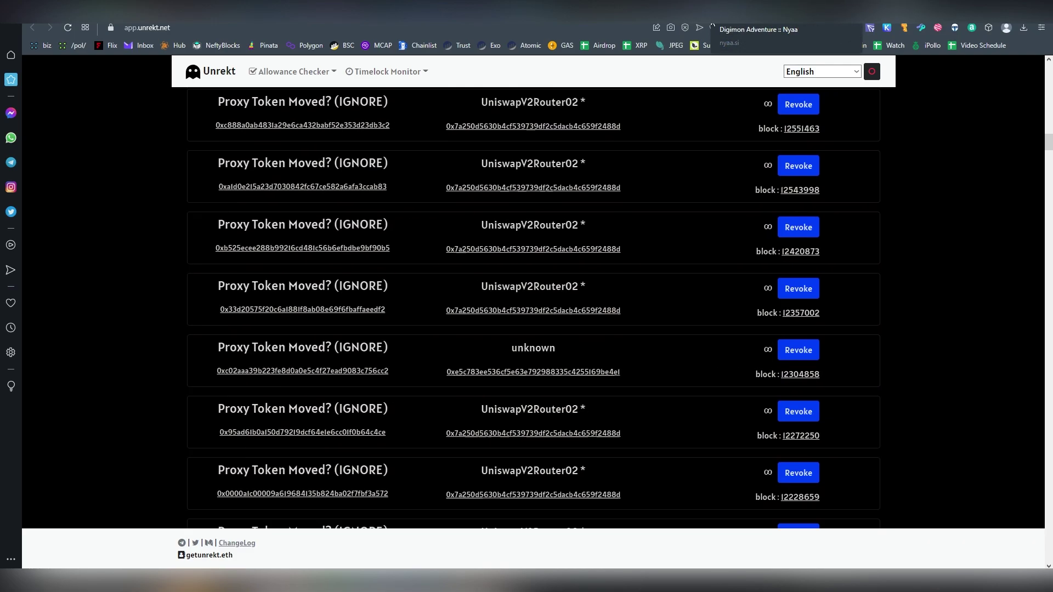
Check the MetaMask wallet popup, then re-examine the allowances and the wallet address
{"action": "left_click", "coordinate": [348, 294]}
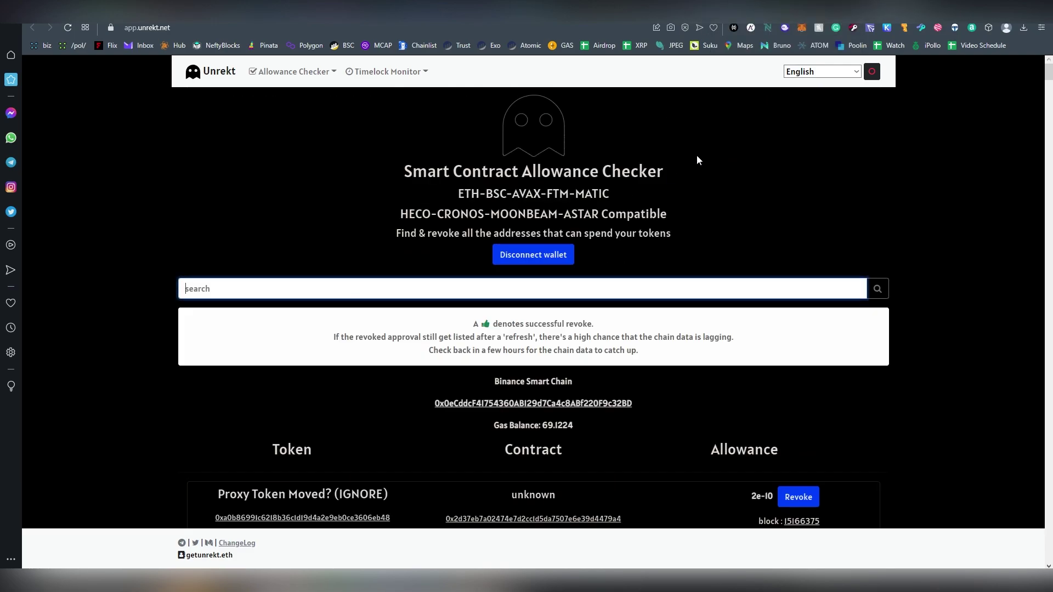
{"action": "left_click", "coordinate": [799, 30]}
{"action": "left_click", "coordinate": [531, 432]}
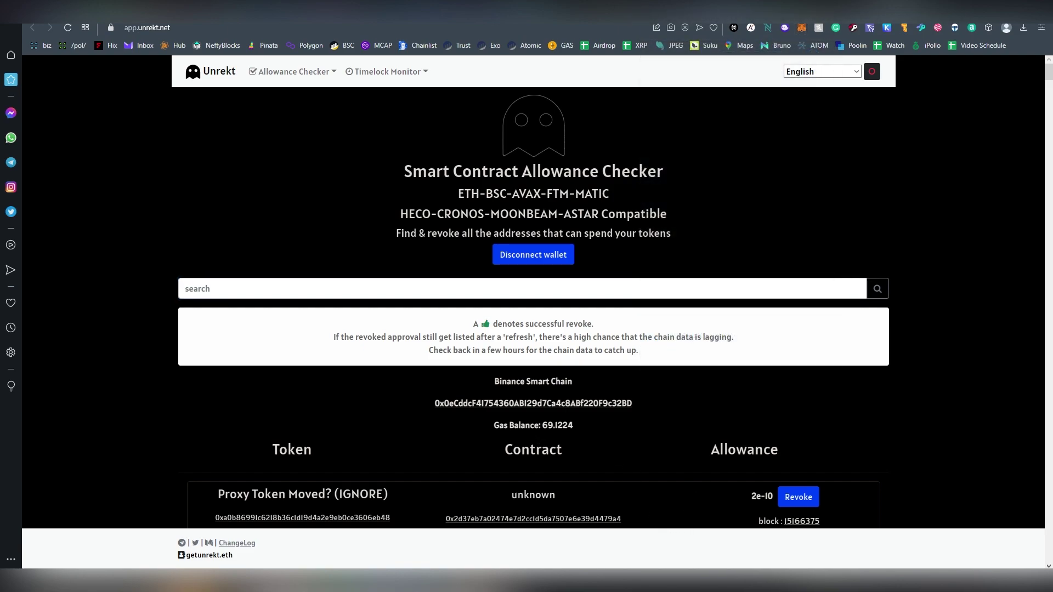
{"action": "scroll", "coordinate": [555, 413], "scroll_direction": "down", "scroll_amount": 2}
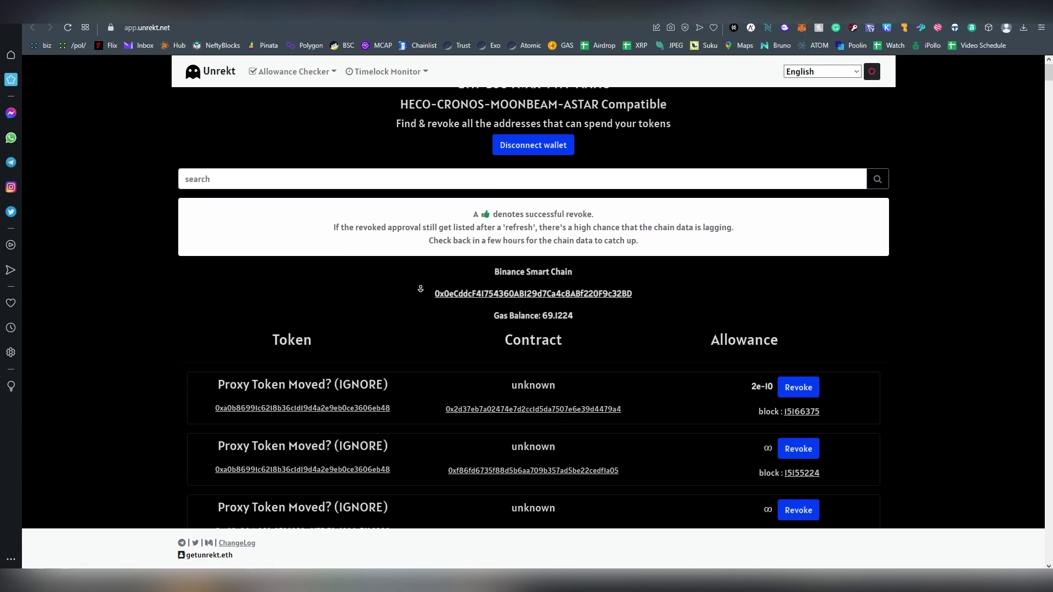
{"action": "scroll", "coordinate": [420, 289], "scroll_direction": "down", "scroll_amount": 15}
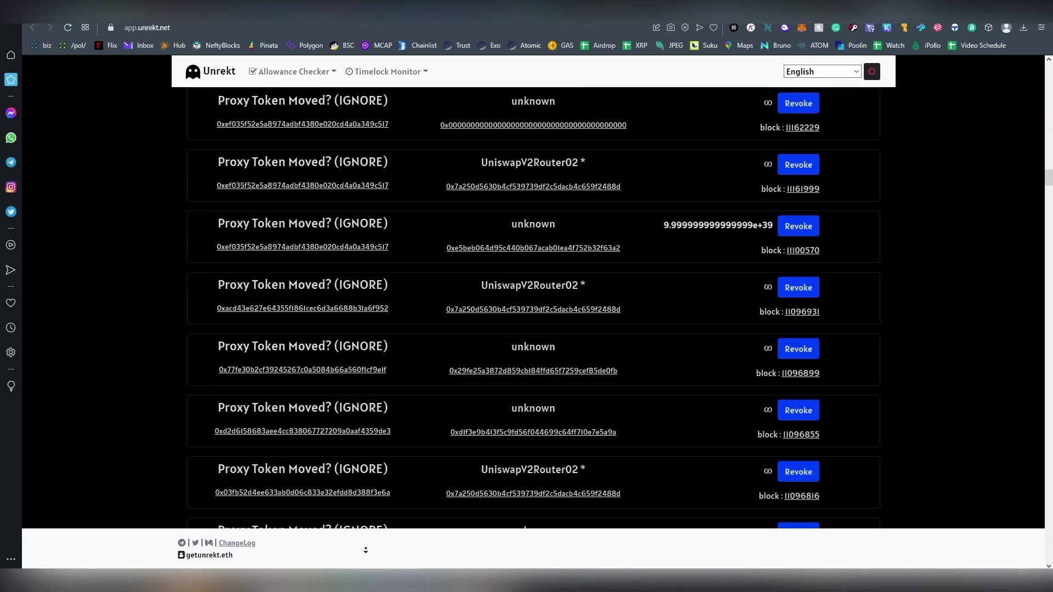
{"action": "scroll", "coordinate": [365, 550], "scroll_direction": "down", "scroll_amount": 20}
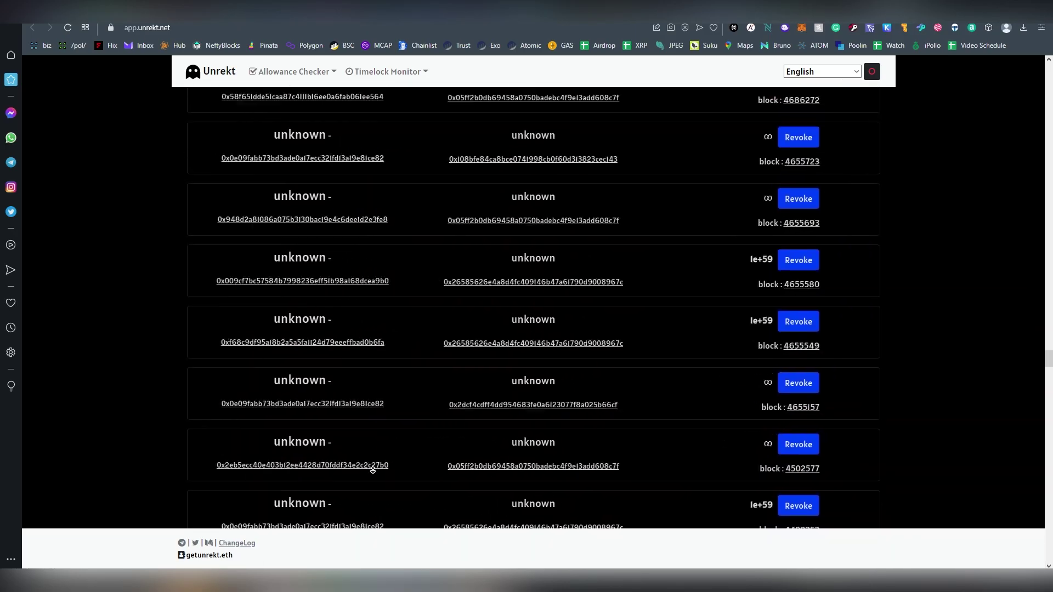
{"action": "scroll", "coordinate": [436, 307], "scroll_direction": "up", "scroll_amount": 20}
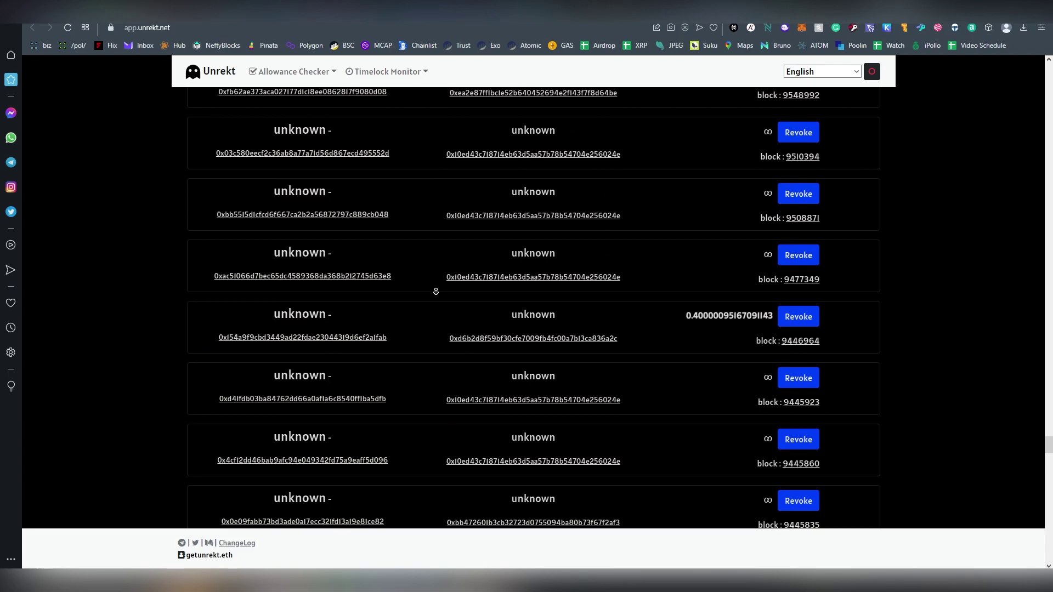
{"action": "scroll", "coordinate": [436, 291], "scroll_direction": "down", "scroll_amount": 20}
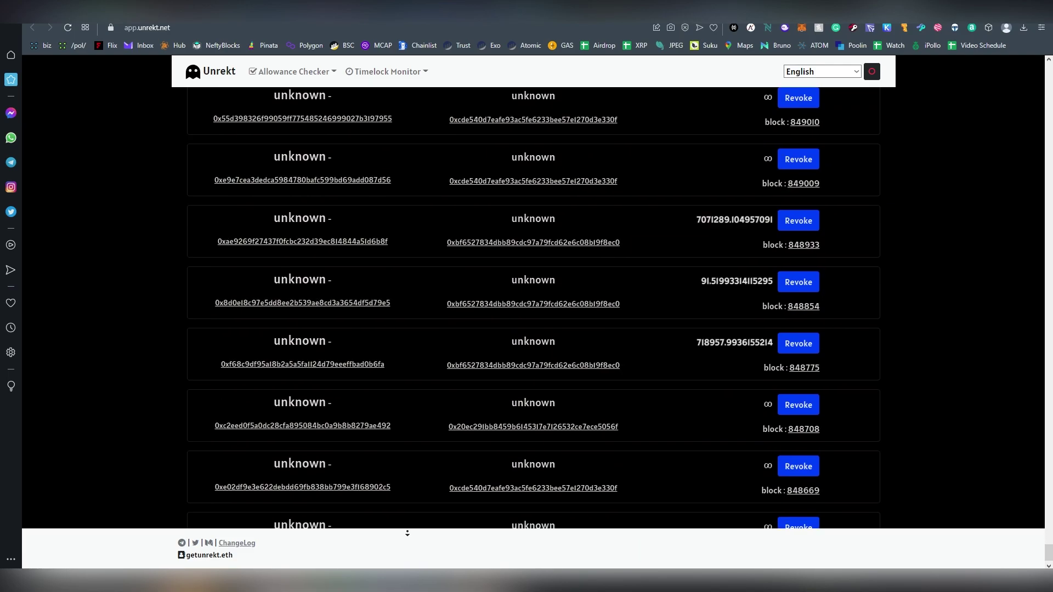
{"action": "scroll", "coordinate": [416, 365], "scroll_direction": "down", "scroll_amount": 2}
{"action": "scroll", "coordinate": [410, 495], "scroll_direction": "up", "scroll_amount": 20}
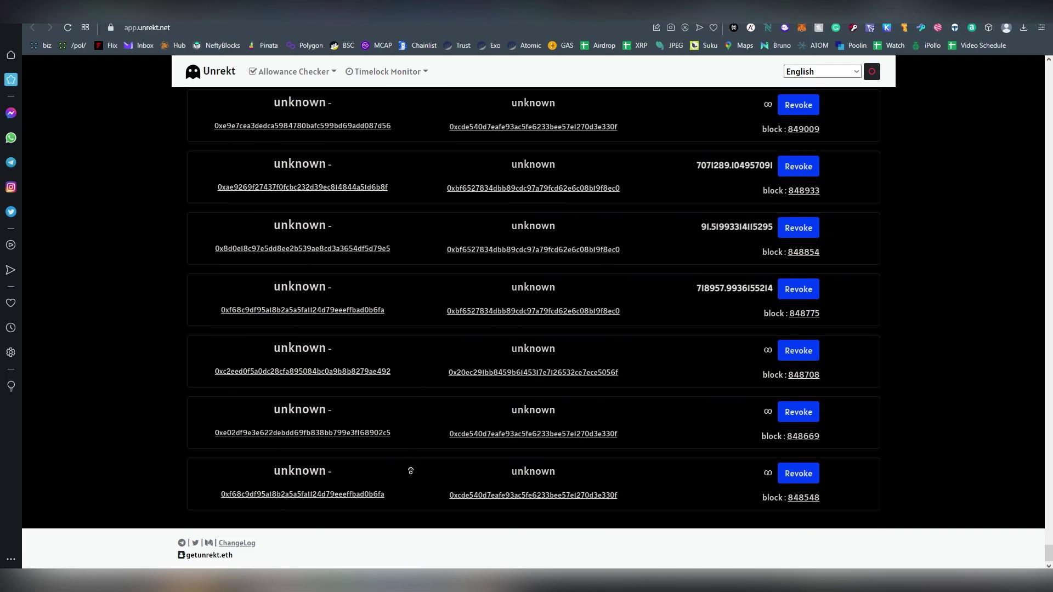
{"action": "scroll", "coordinate": [451, 133], "scroll_direction": "up", "scroll_amount": 15}
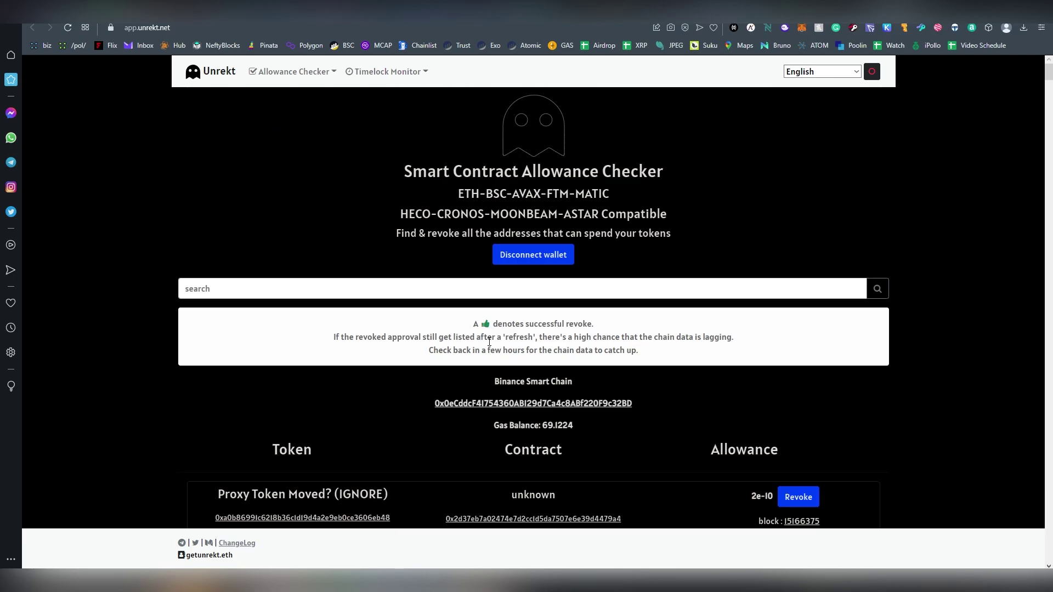
{"action": "left_click_drag", "start_coordinate": [475, 403], "coordinate": [435, 404]}
{"action": "scroll", "coordinate": [411, 243], "scroll_direction": "down", "scroll_amount": 4}
{"action": "left_click", "coordinate": [411, 243]}
{"action": "scroll", "coordinate": [464, 300], "scroll_direction": "up", "scroll_amount": 4}
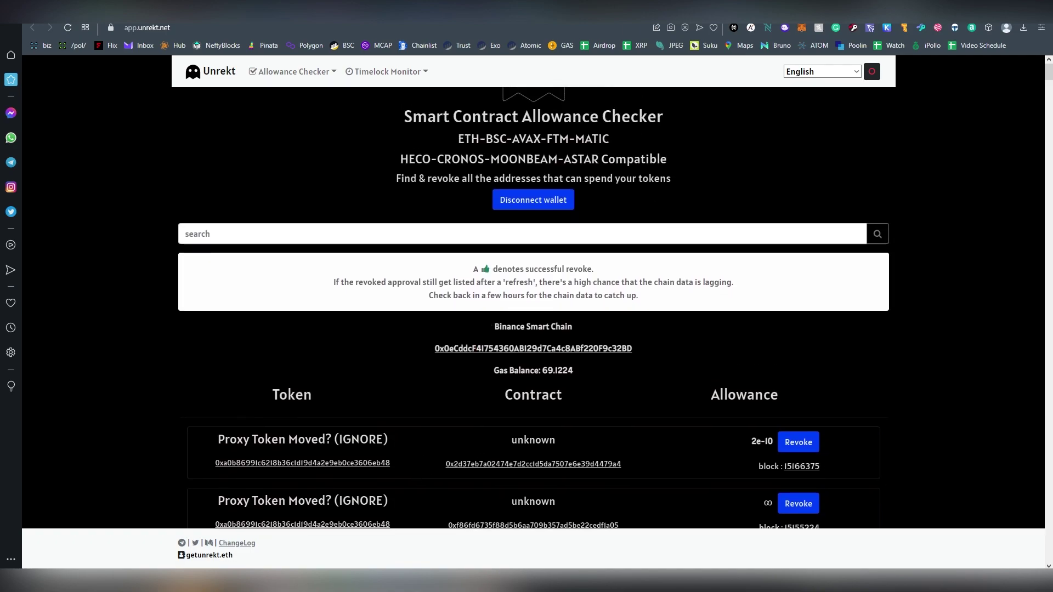
Note the supported chains, disconnect the wallet from Unrekt, and open approved.zone
{"action": "left_click_drag", "start_coordinate": [456, 199], "coordinate": [554, 234]}
{"action": "left_click", "coordinate": [565, 259]}
{"action": "left_click", "coordinate": [535, 264]}
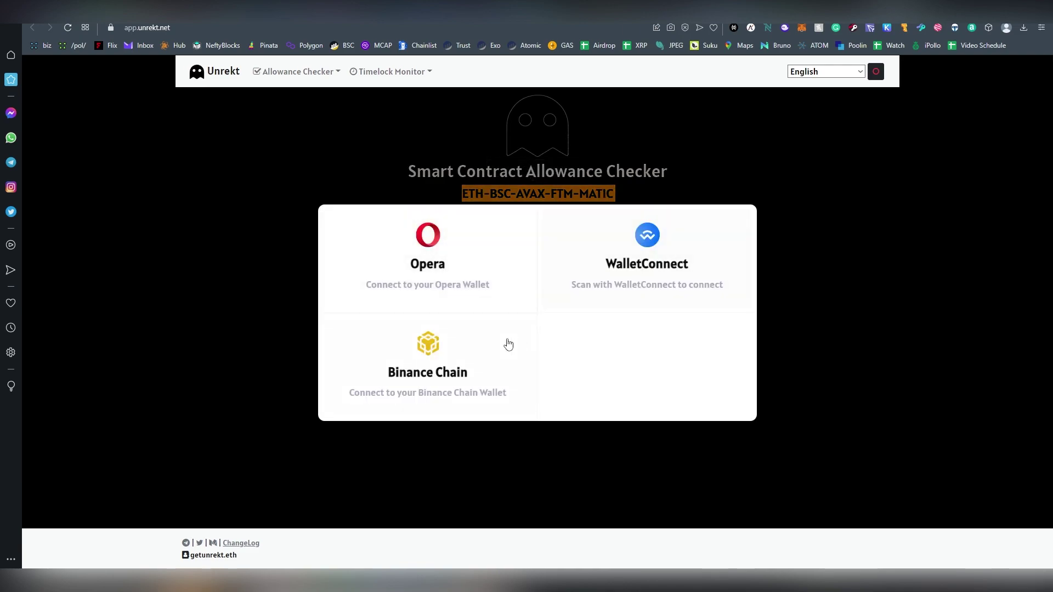
{"action": "left_click", "coordinate": [948, 231]}
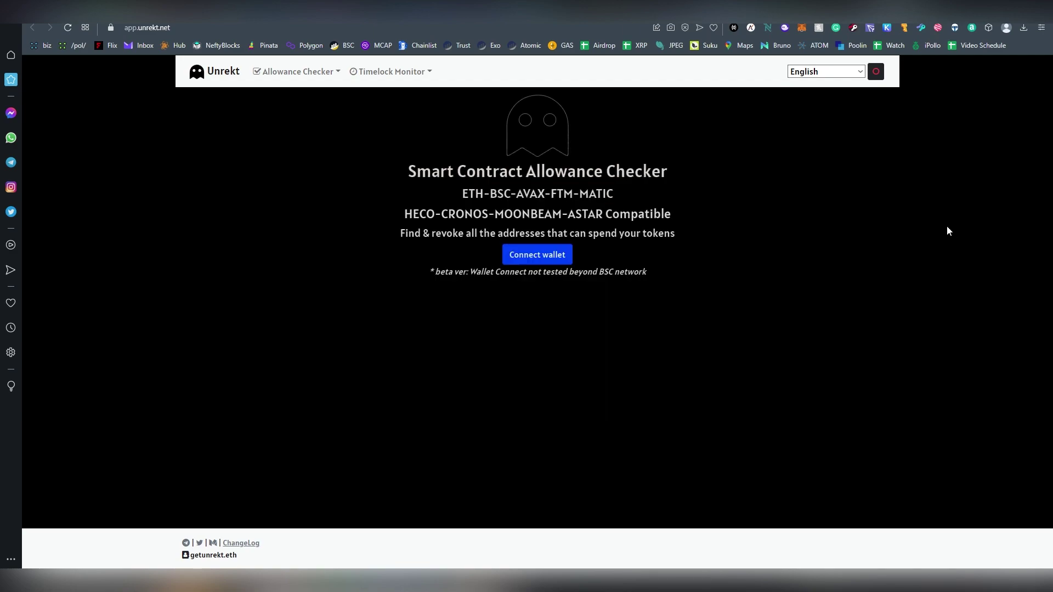
{"action": "left_click", "coordinate": [890, 45]}
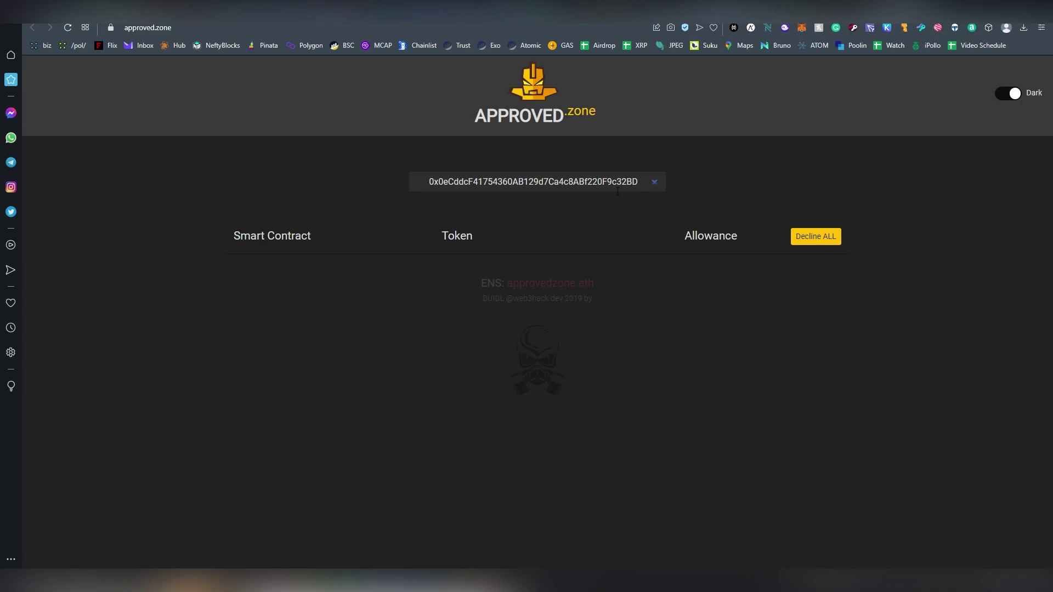
{"action": "left_click", "coordinate": [1009, 94]}
{"action": "left_click", "coordinate": [1011, 96]}
{"action": "left_click_drag", "start_coordinate": [291, 236], "coordinate": [295, 235]}
{"action": "left_click", "coordinate": [712, 243]}
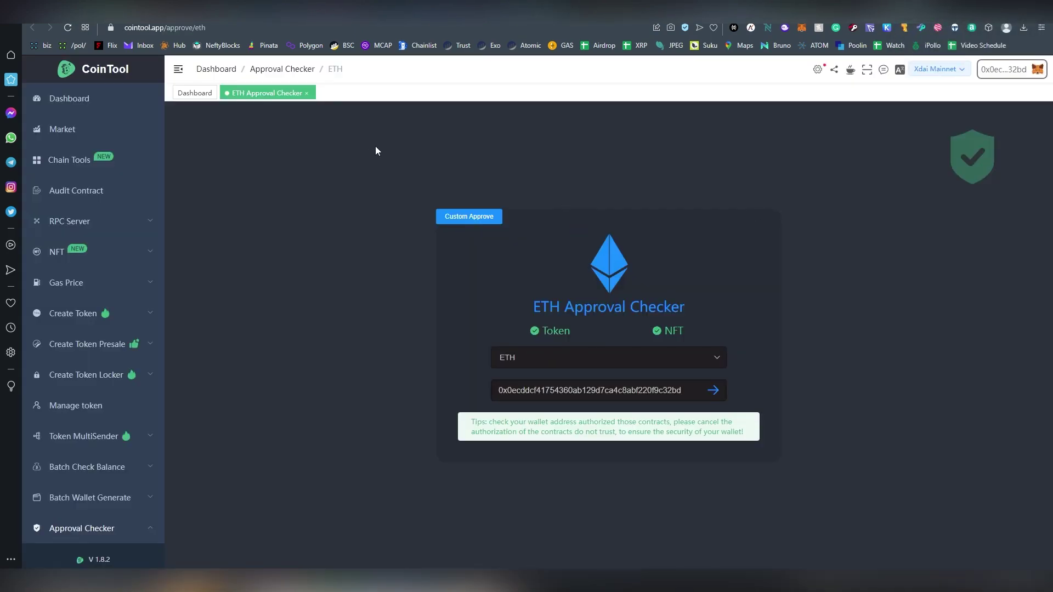
Disconnect the wallet from CoinTool and reconnect it with MetaMask
{"action": "left_click", "coordinate": [1008, 69]}
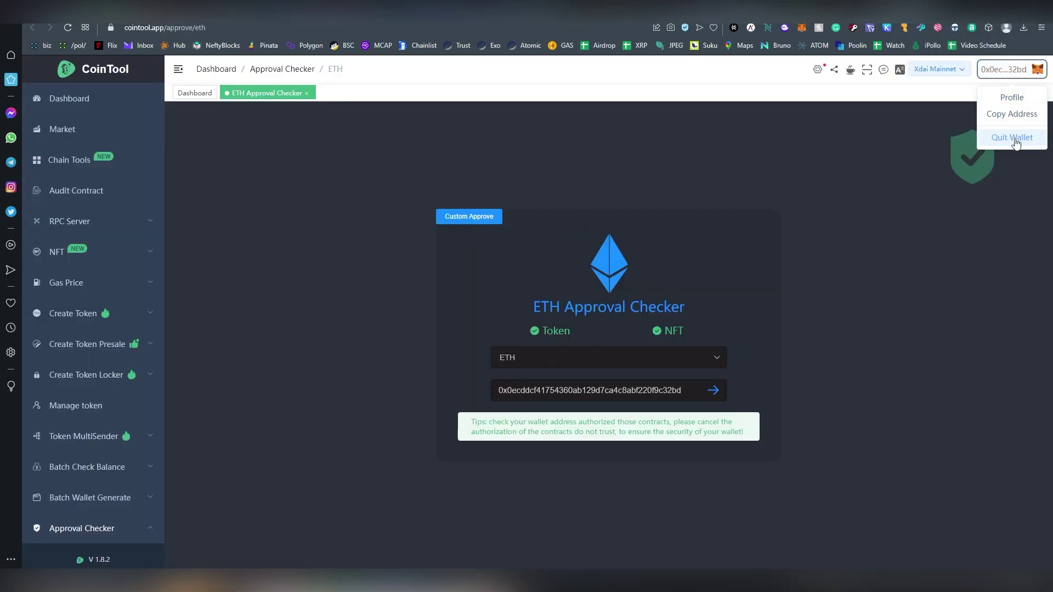
{"action": "left_click", "coordinate": [1011, 136]}
{"action": "left_click", "coordinate": [1009, 69]}
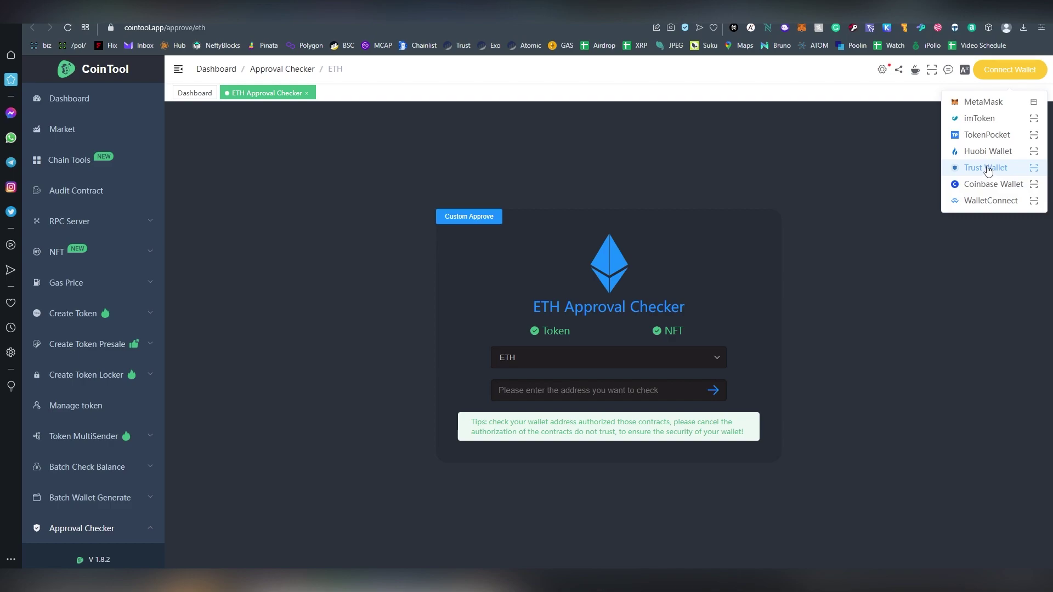
{"action": "left_click", "coordinate": [983, 102]}
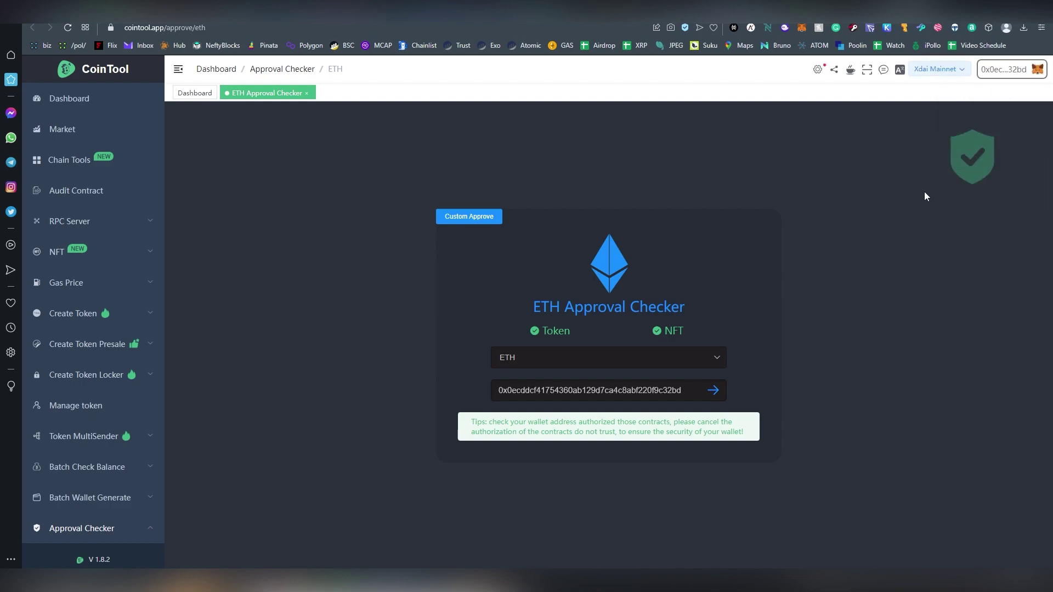
Switch CoinTool's network from Xdai Mainnet to Matic Mainnet
{"action": "left_click", "coordinate": [949, 71]}
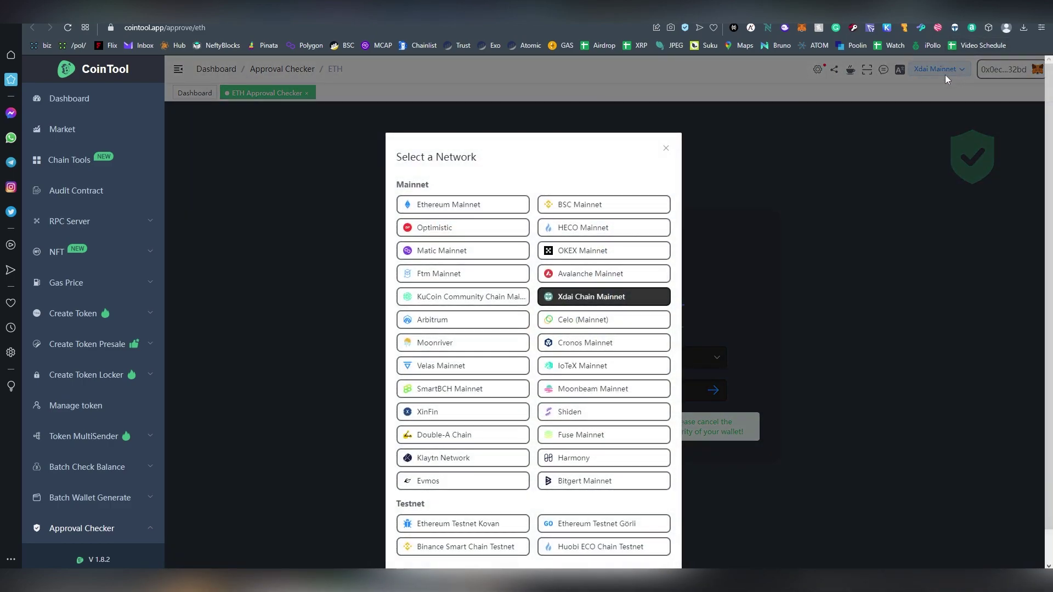
{"action": "scroll", "coordinate": [582, 450], "scroll_direction": "down", "scroll_amount": 1}
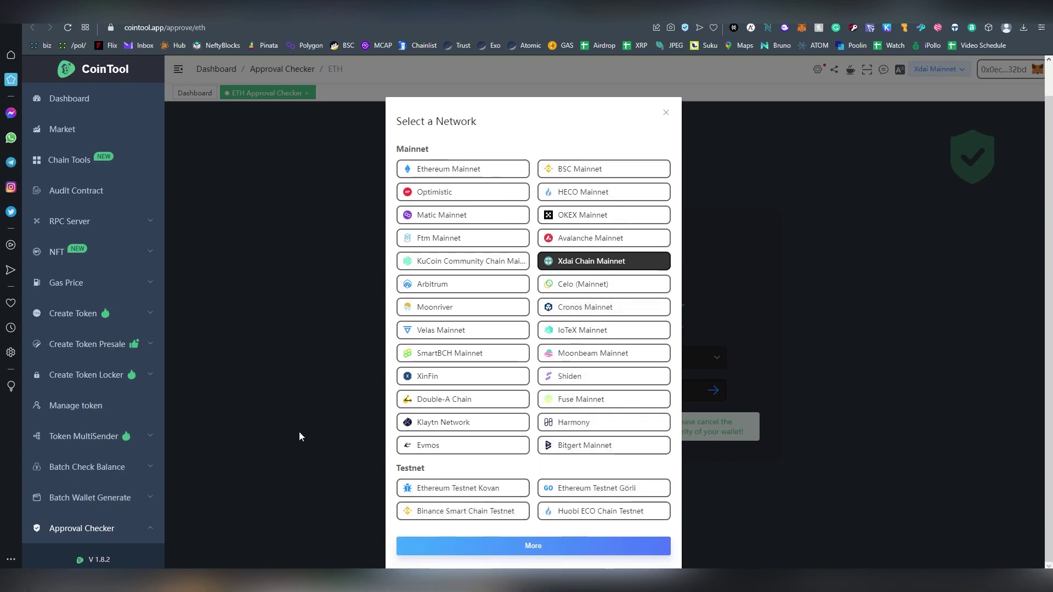
{"action": "left_click", "coordinate": [476, 224]}
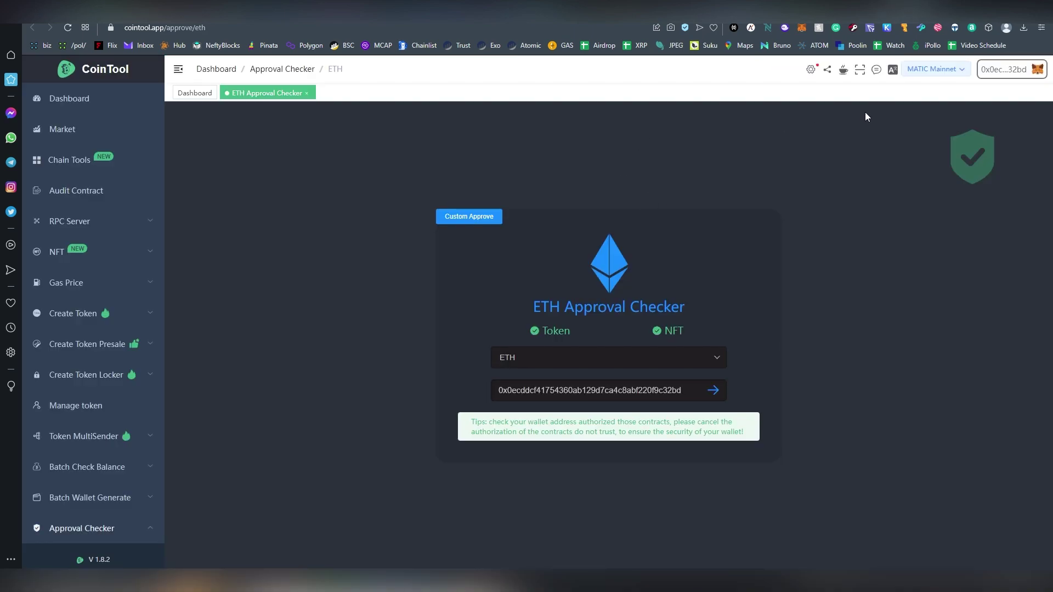
Check the MetaMask network and MATIC balance, then scan the address for ETH approvals
{"action": "left_click", "coordinate": [803, 27]}
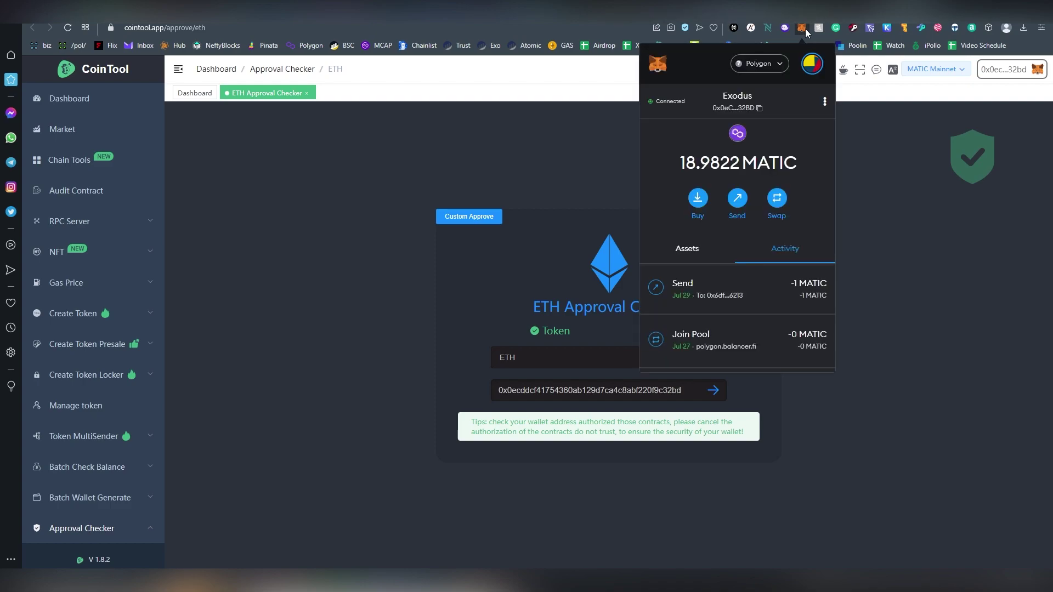
{"action": "left_click", "coordinate": [872, 291]}
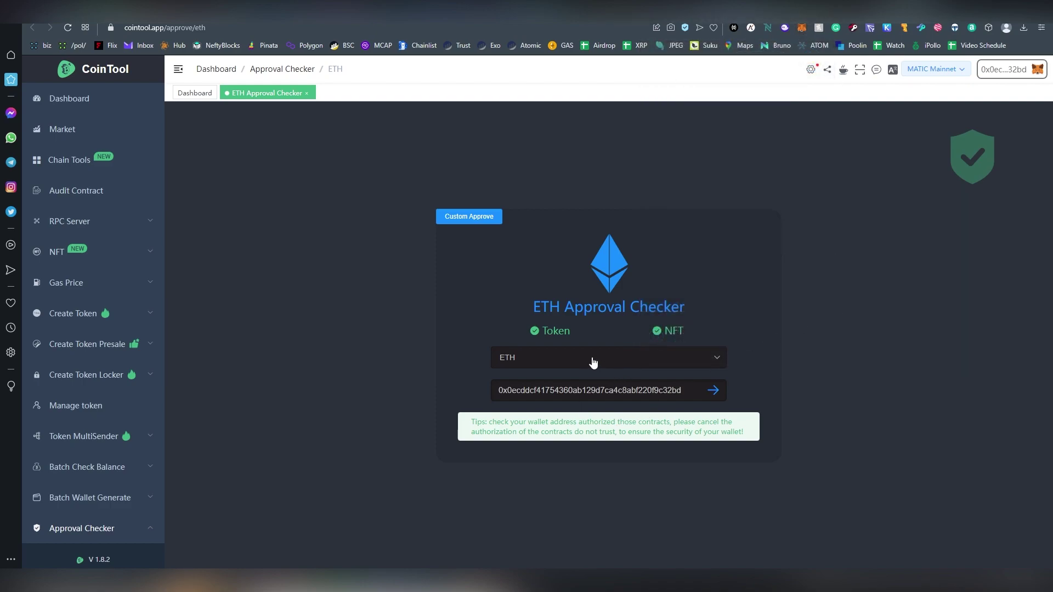
{"action": "left_click", "coordinate": [714, 390]}
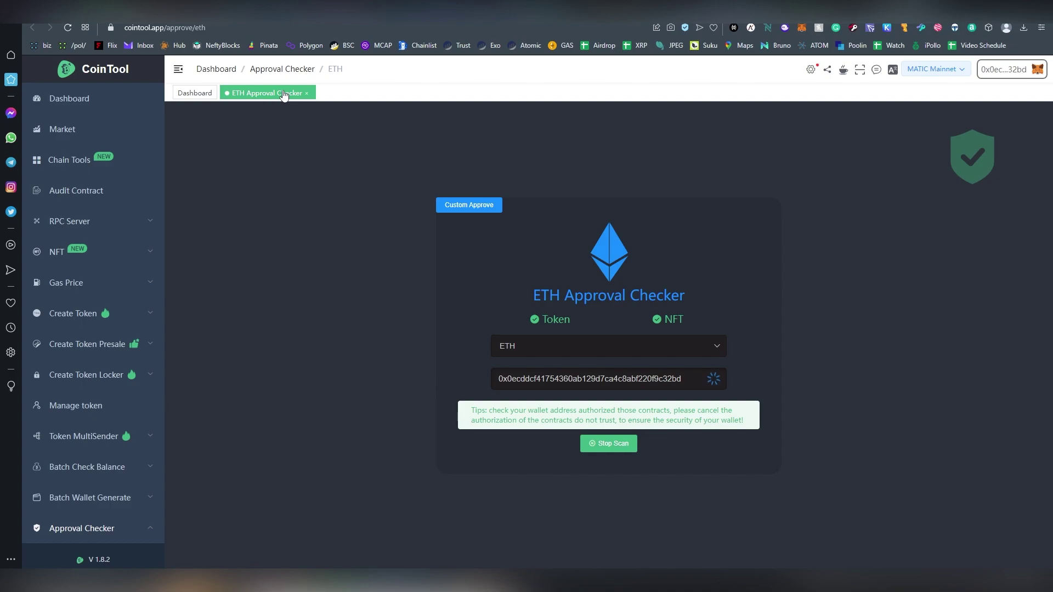
{"action": "scroll", "coordinate": [508, 261], "scroll_direction": "down", "scroll_amount": 3}
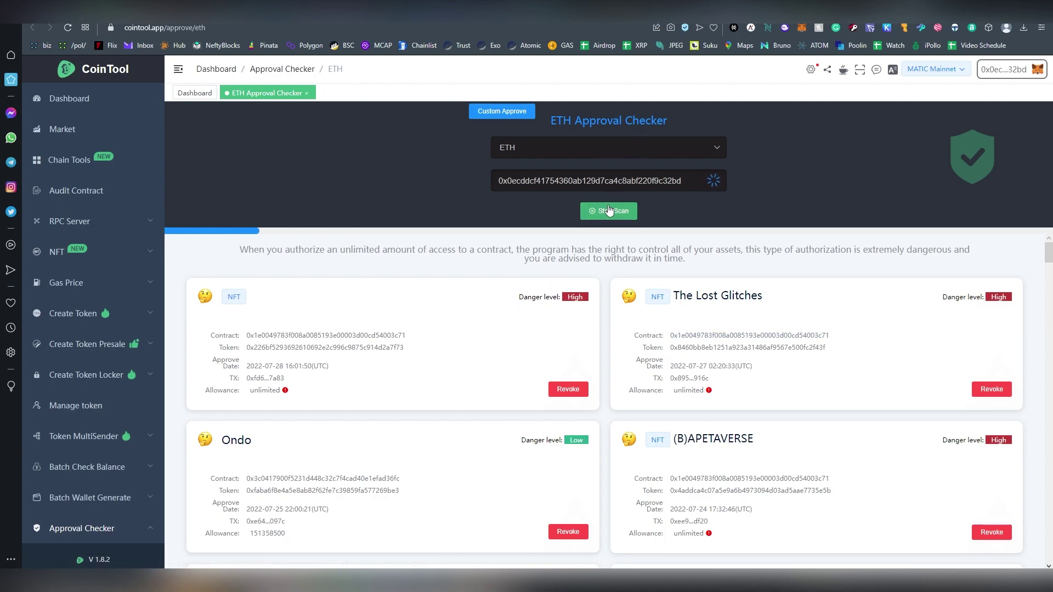
Switch the approval checker's chain to Polygon
{"action": "left_click", "coordinate": [606, 148]}
{"action": "scroll", "coordinate": [553, 250], "scroll_direction": "down", "scroll_amount": 3}
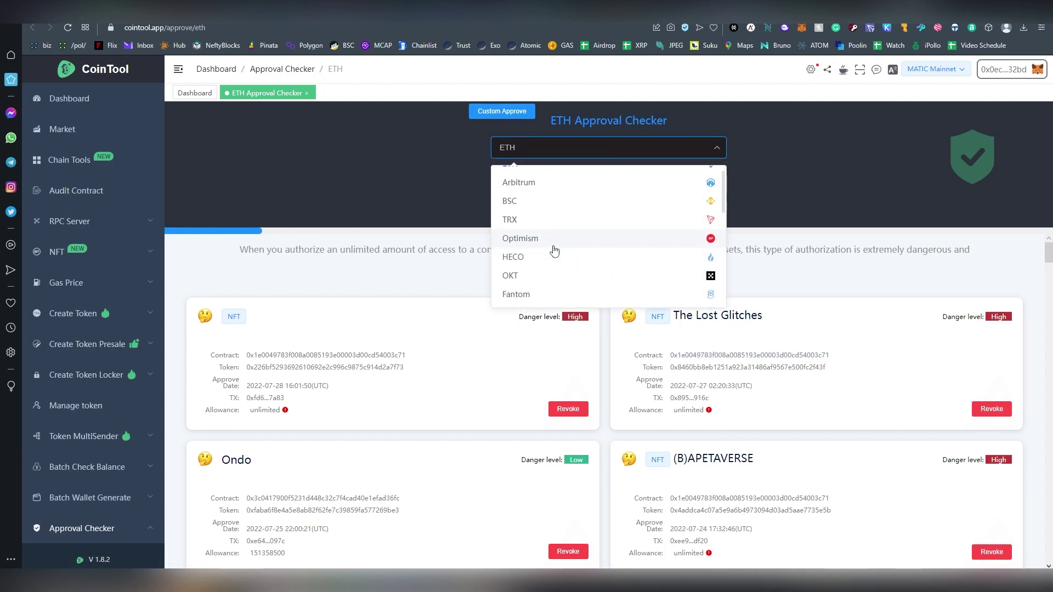
{"action": "left_click", "coordinate": [548, 218]}
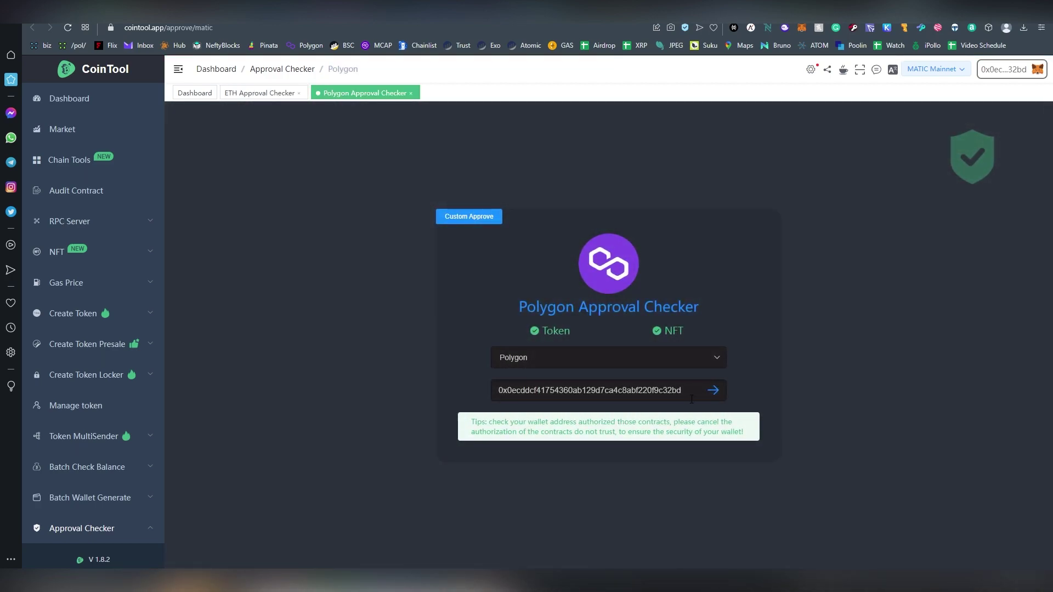
Scan Polygon approvals and review the USDC, WETH, MaticX, aPolWMATIC and HMC allowances, mostly unlimited
{"action": "left_click", "coordinate": [712, 390]}
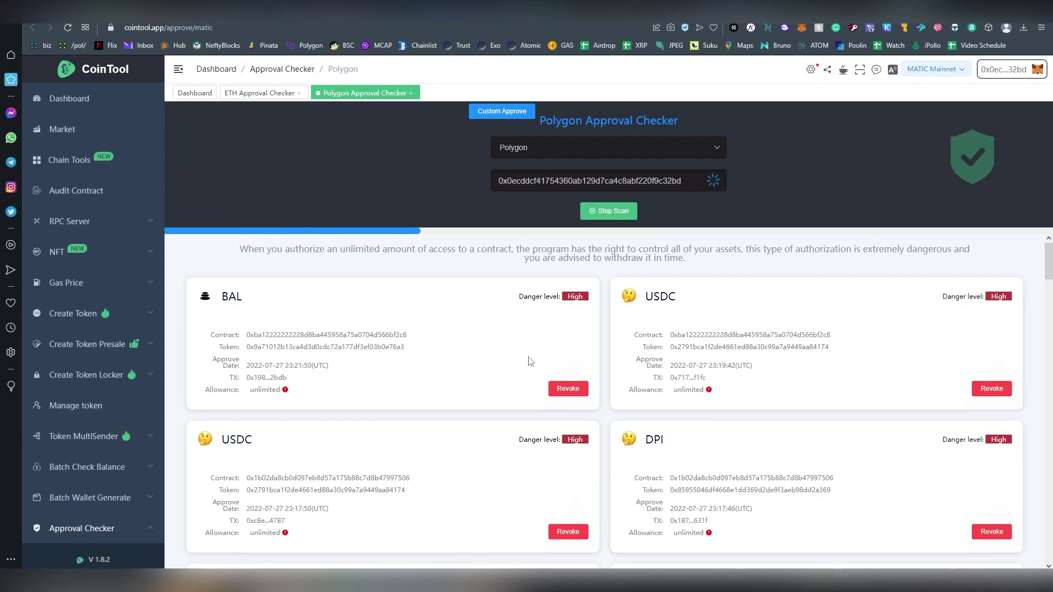
{"action": "scroll", "coordinate": [530, 361], "scroll_direction": "down", "scroll_amount": 2}
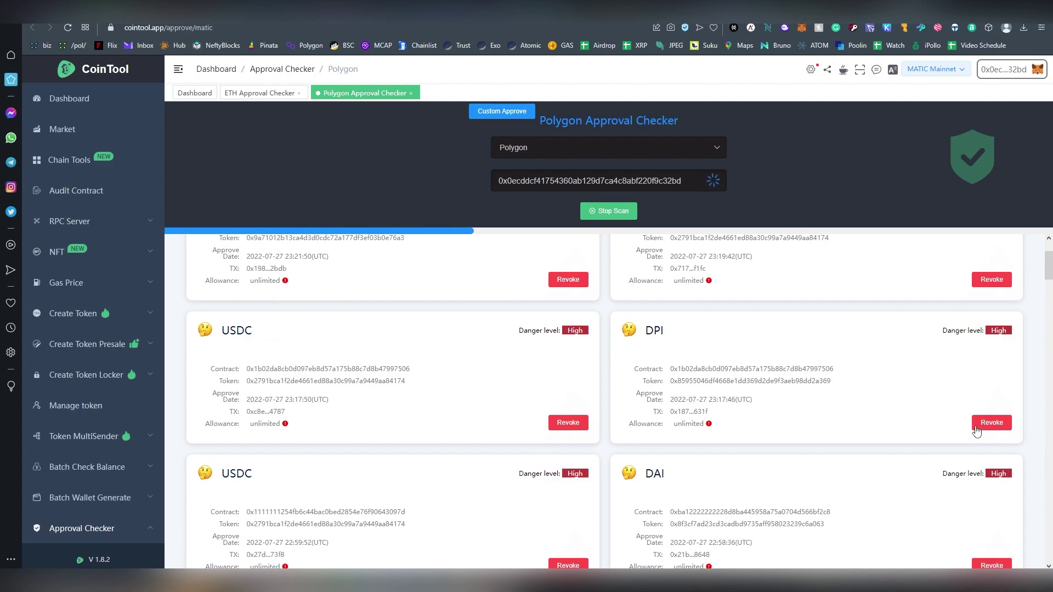
{"action": "scroll", "coordinate": [904, 430], "scroll_direction": "up", "scroll_amount": 2}
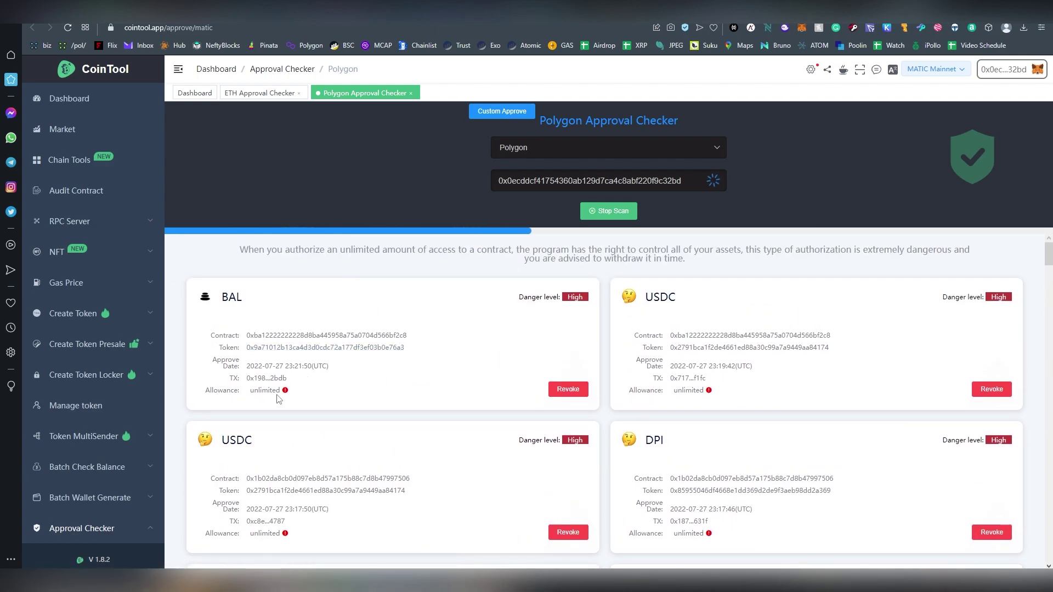
{"action": "scroll", "coordinate": [482, 383], "scroll_direction": "down", "scroll_amount": 5}
{"action": "scroll", "coordinate": [482, 382], "scroll_direction": "down", "scroll_amount": 7}
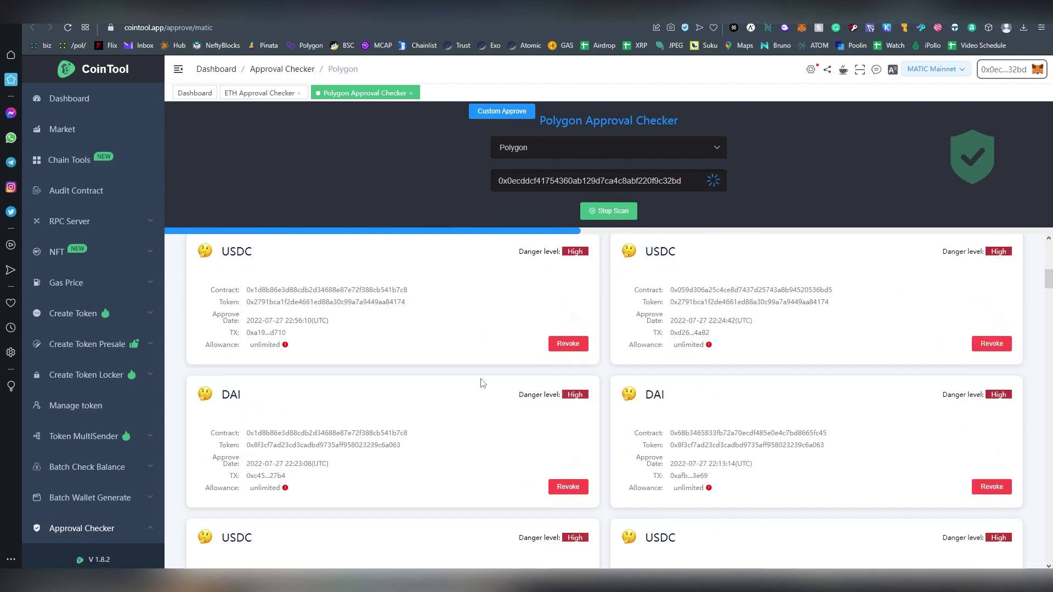
{"action": "scroll", "coordinate": [500, 358], "scroll_direction": "down", "scroll_amount": 3}
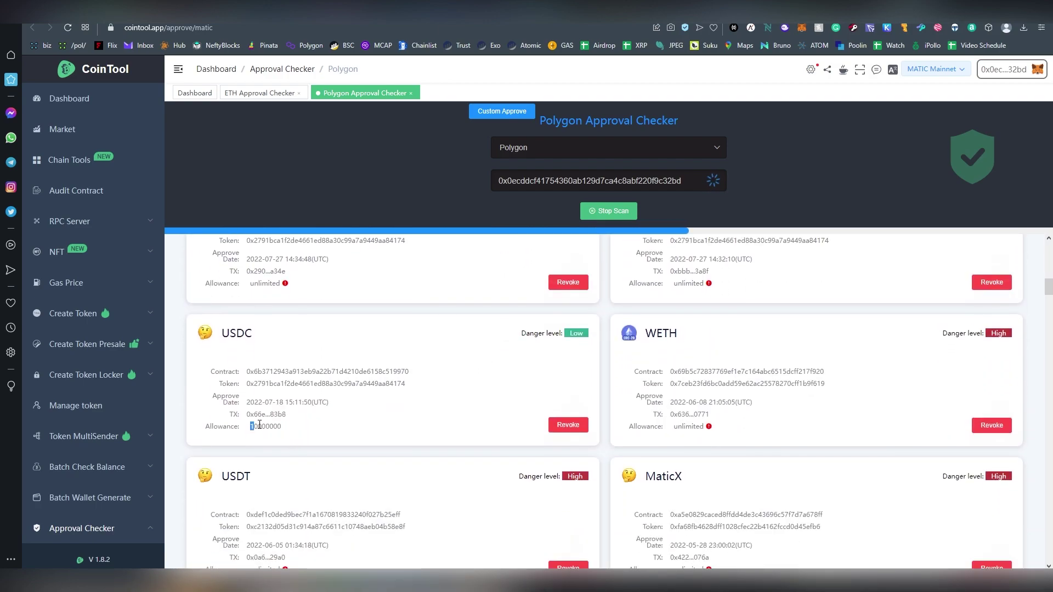
{"action": "left_click_drag", "start_coordinate": [259, 425], "coordinate": [283, 427]}
{"action": "left_click", "coordinate": [274, 442]}
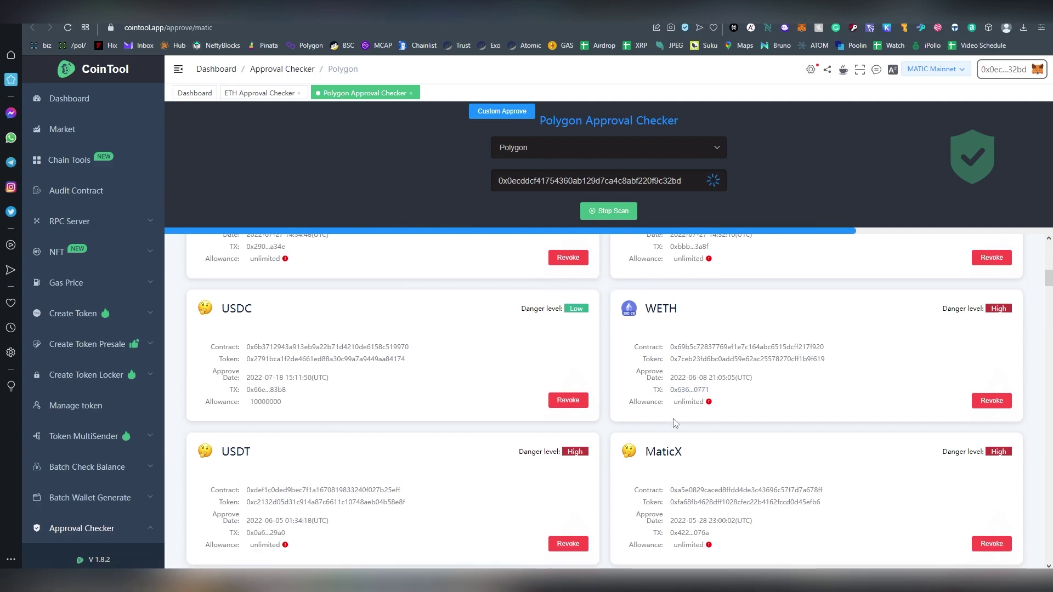
{"action": "scroll", "coordinate": [830, 383], "scroll_direction": "down", "scroll_amount": 1}
{"action": "scroll", "coordinate": [396, 402], "scroll_direction": "down", "scroll_amount": 1}
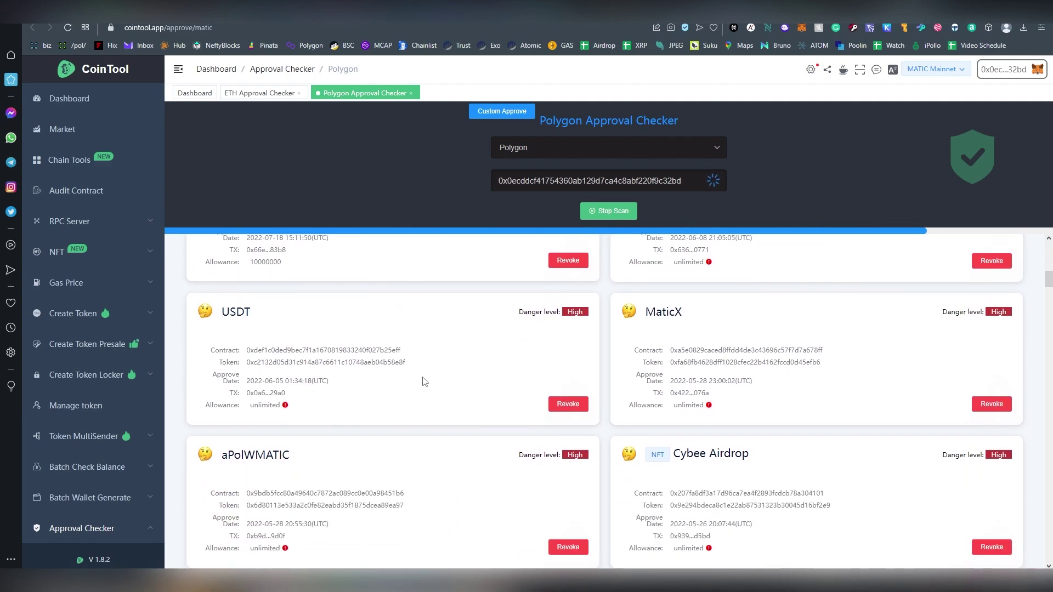
{"action": "scroll", "coordinate": [485, 375], "scroll_direction": "down", "scroll_amount": 2}
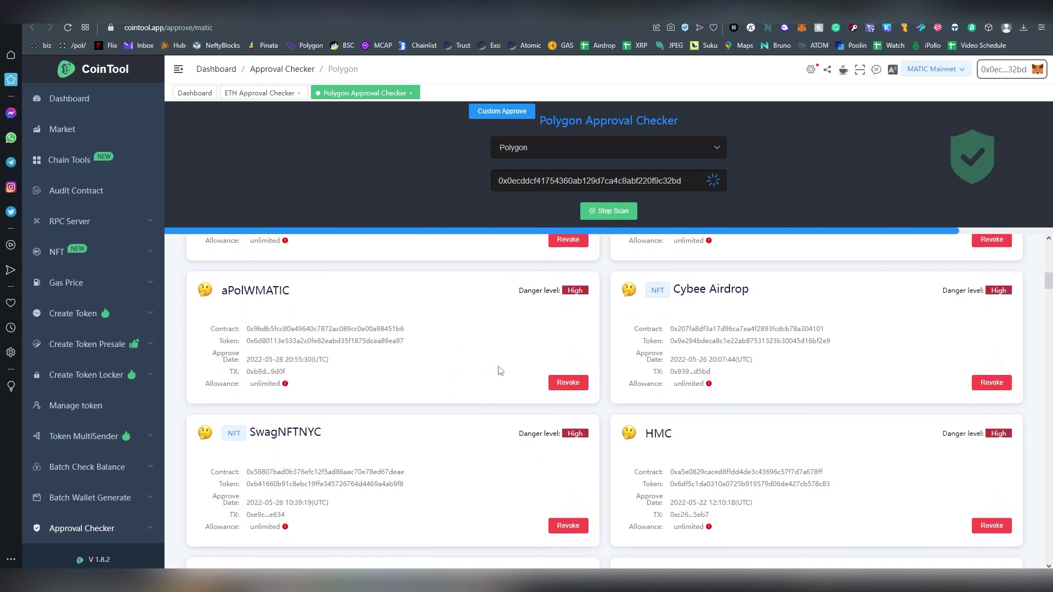
Revoke the Cybee Airdrop NFT approval and confirm it in MetaMask for about 0.023 MATIC gas
{"action": "left_click", "coordinate": [983, 382]}
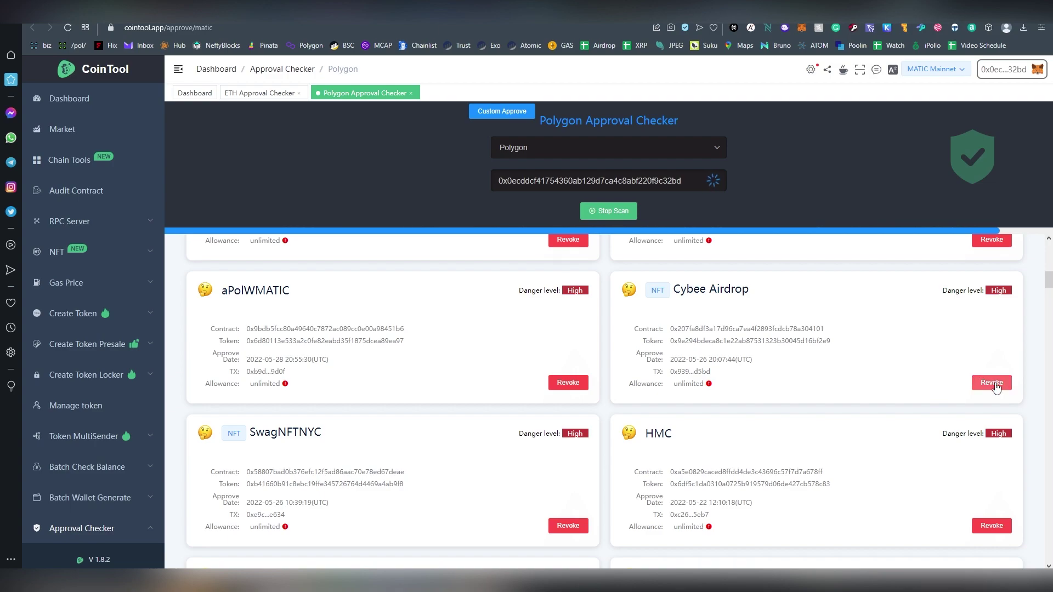
{"action": "left_click_drag", "start_coordinate": [844, 26], "coordinate": [437, 85]}
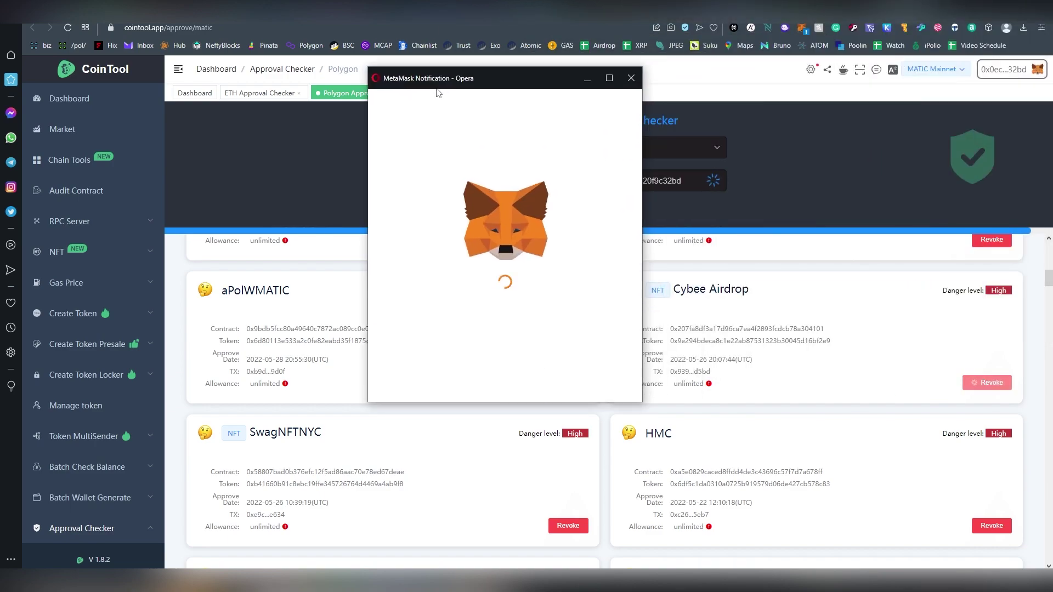
{"action": "scroll", "coordinate": [559, 298], "scroll_direction": "down", "scroll_amount": 1}
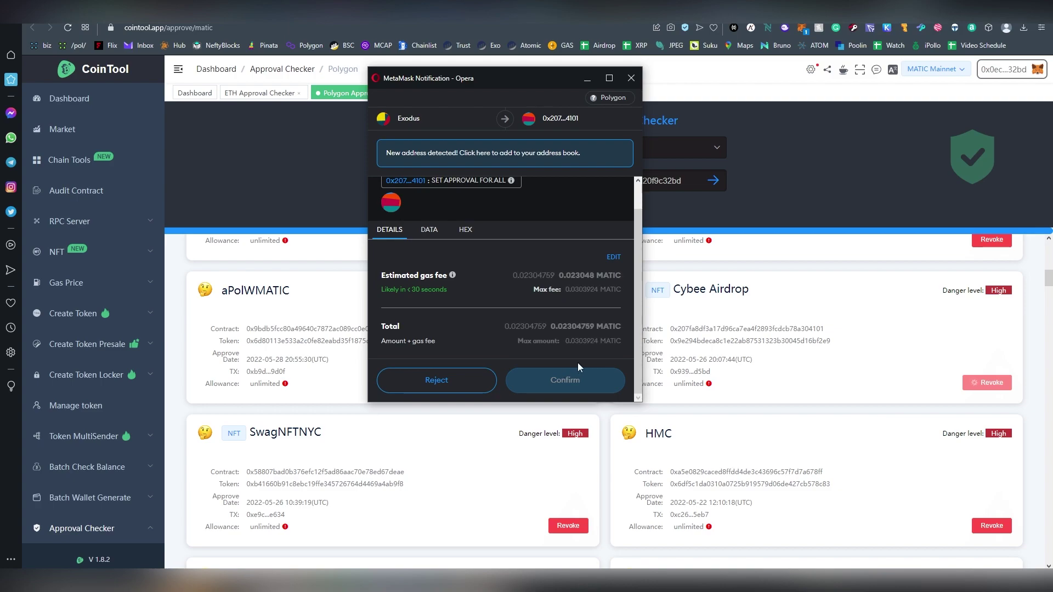
{"action": "left_click", "coordinate": [573, 381]}
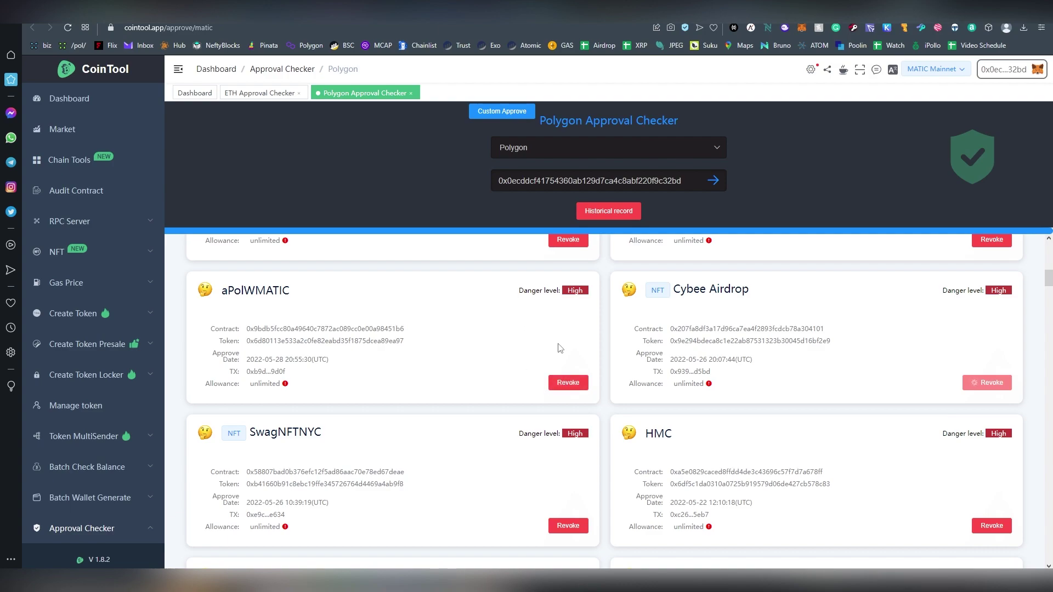
Scroll back to the top of the Polygon approval list after the revoke succeeds
{"action": "scroll", "coordinate": [603, 321], "scroll_direction": "up", "scroll_amount": 10}
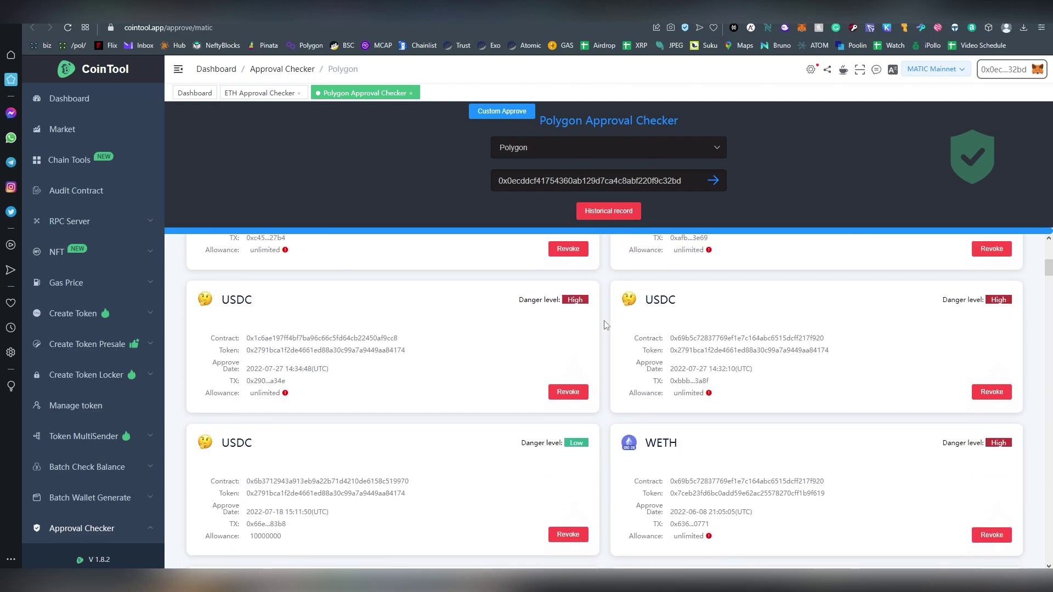
{"action": "scroll", "coordinate": [606, 324], "scroll_direction": "up", "scroll_amount": 5}
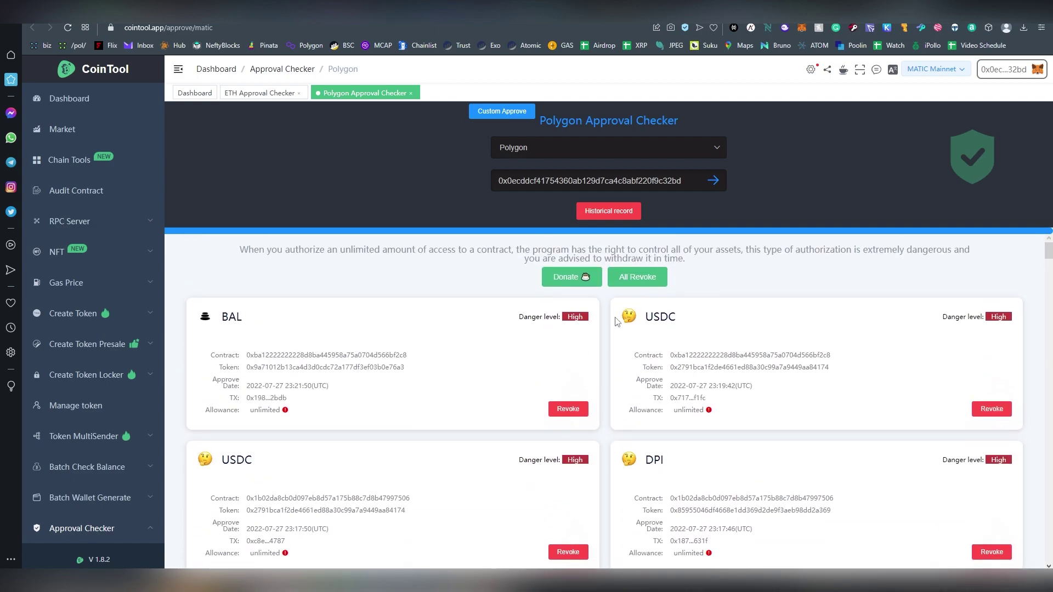